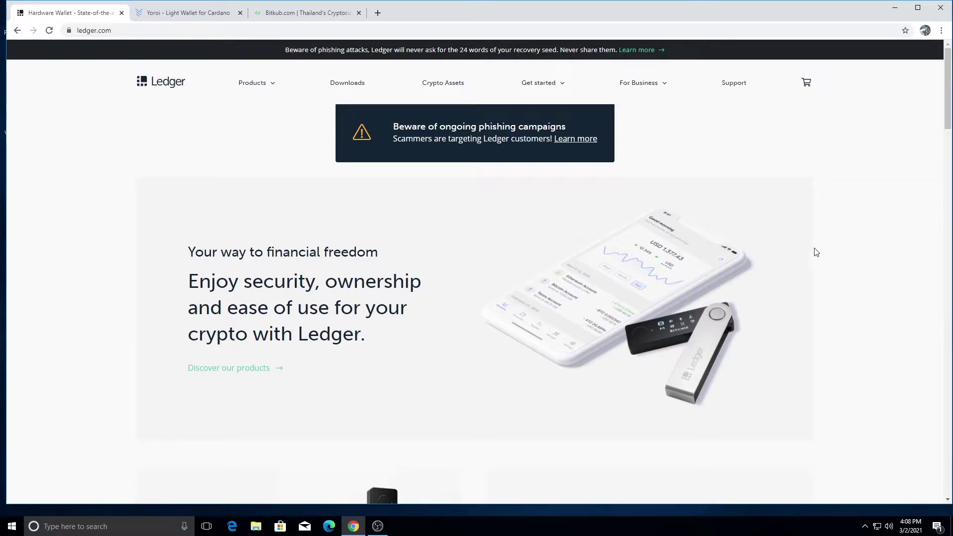
Step: Glance at the Yoroi site and the Bitkub Cardano balance, then open ledger.com's Ledger Live page
mouse_move(272, 83)
left_click(176, 14)
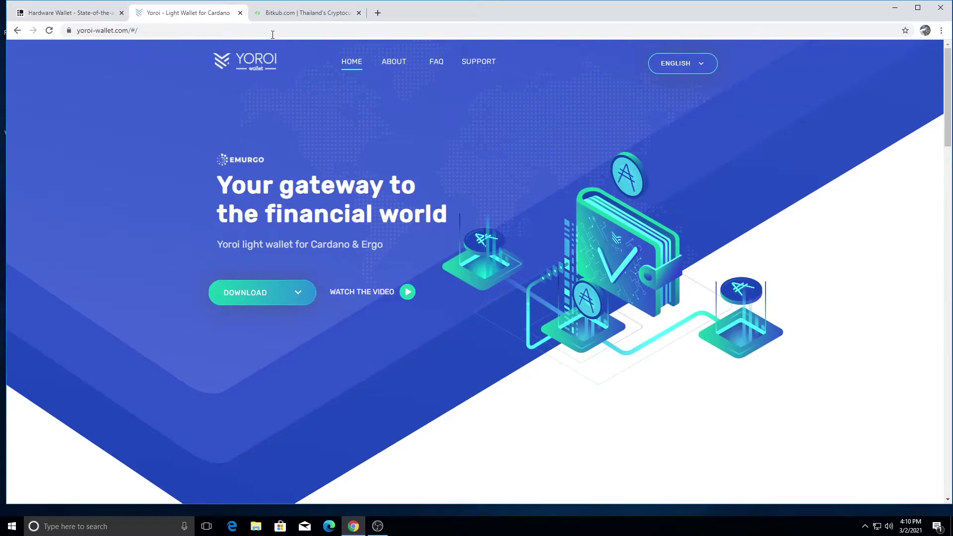
left_click(295, 16)
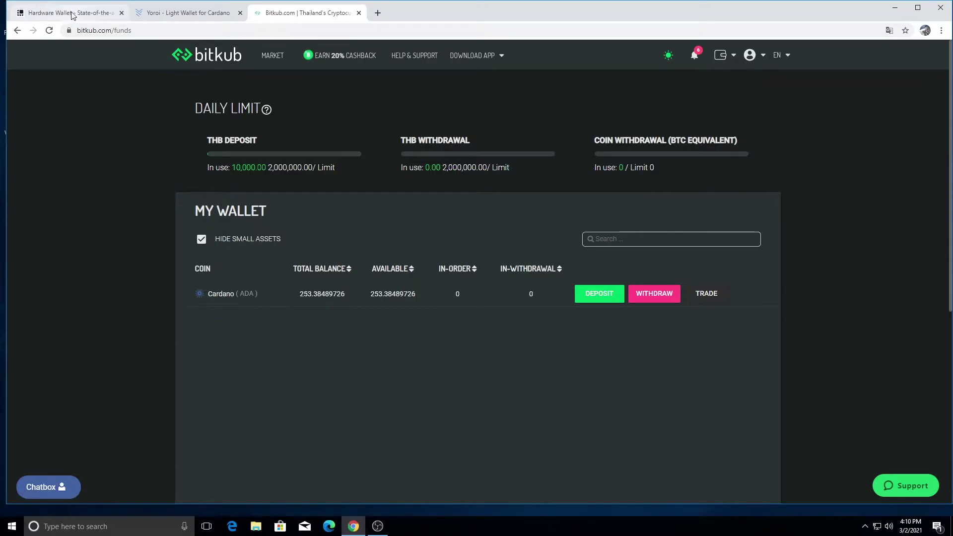
left_click(111, 15)
left_click(357, 85)
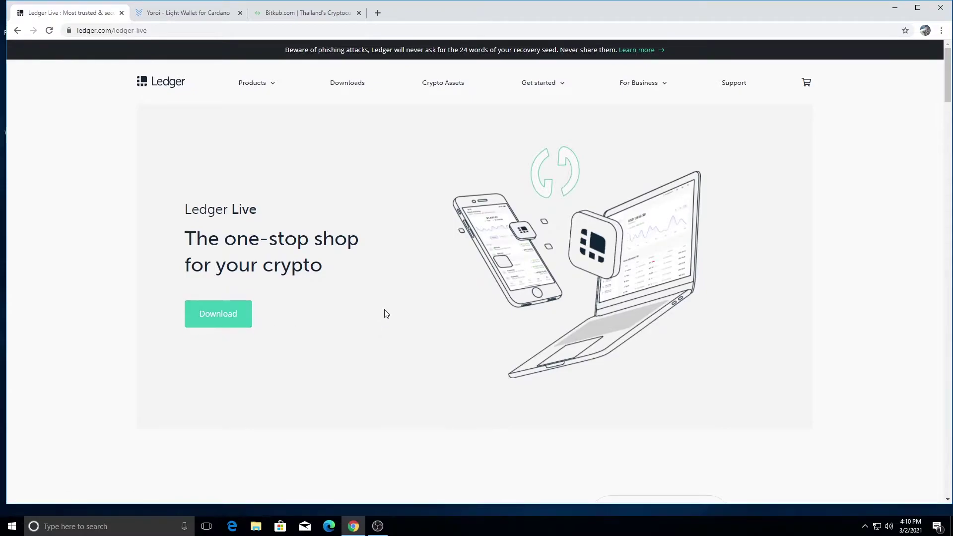
Step: Download the Windows installer ledger-live-desktop-2.21.3-win.exe from the Ledger Live download page
left_click(229, 317)
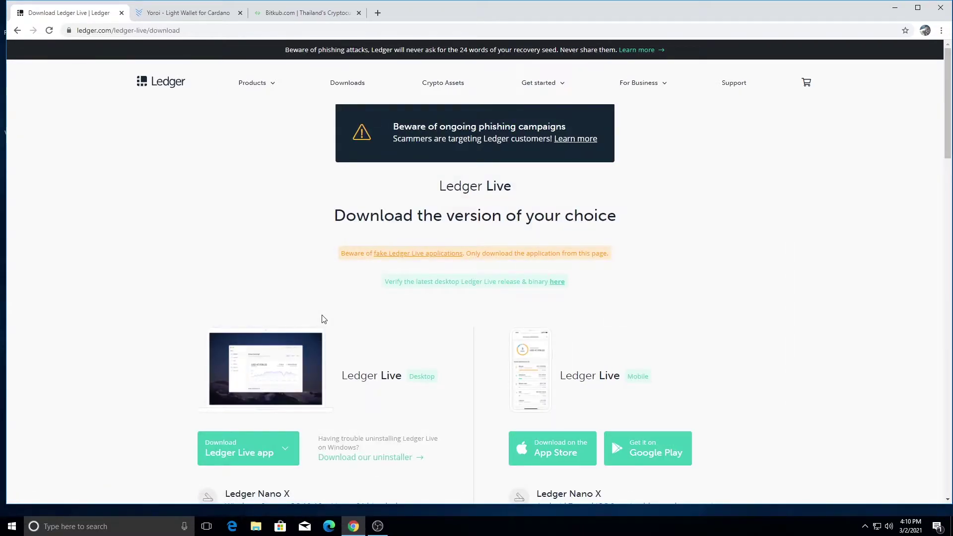
scroll(328, 357, "down", 3)
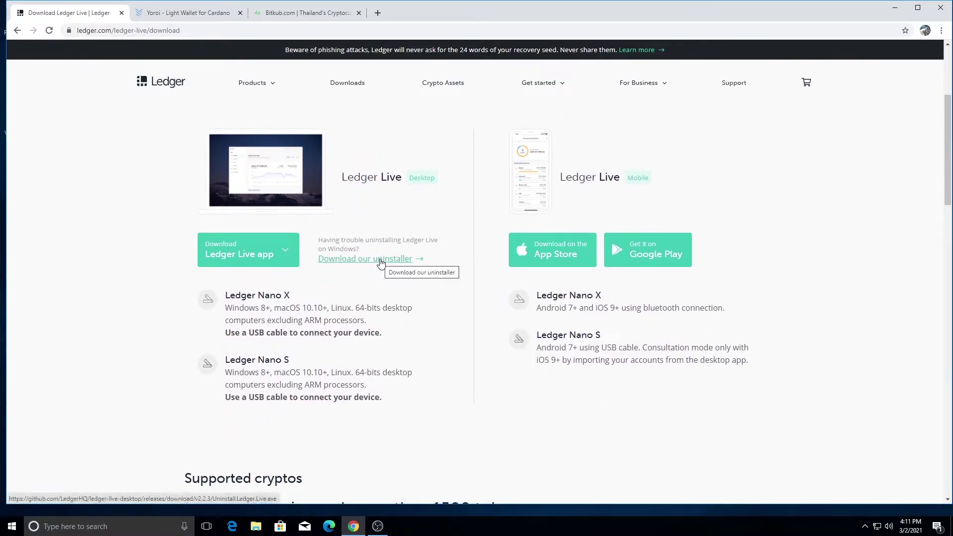
left_click(264, 254)
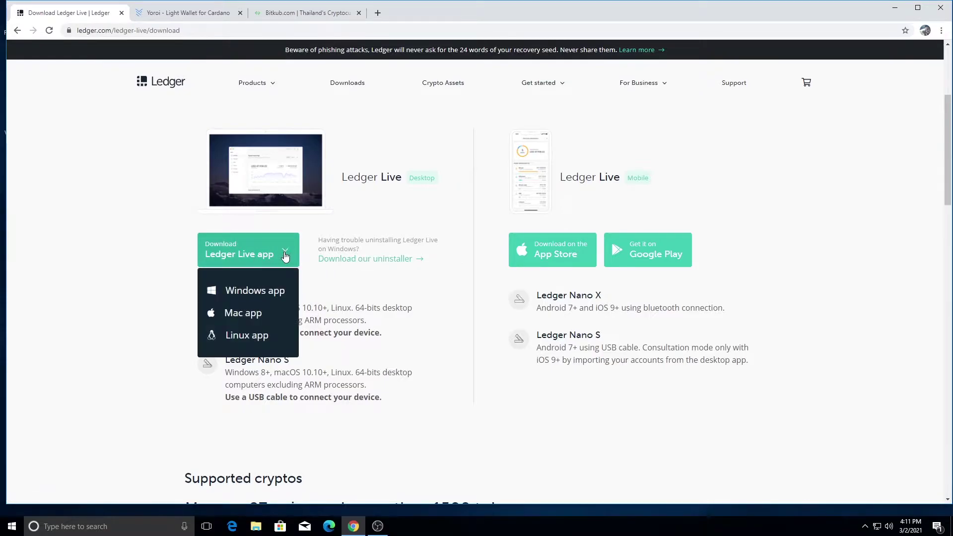
left_click(267, 292)
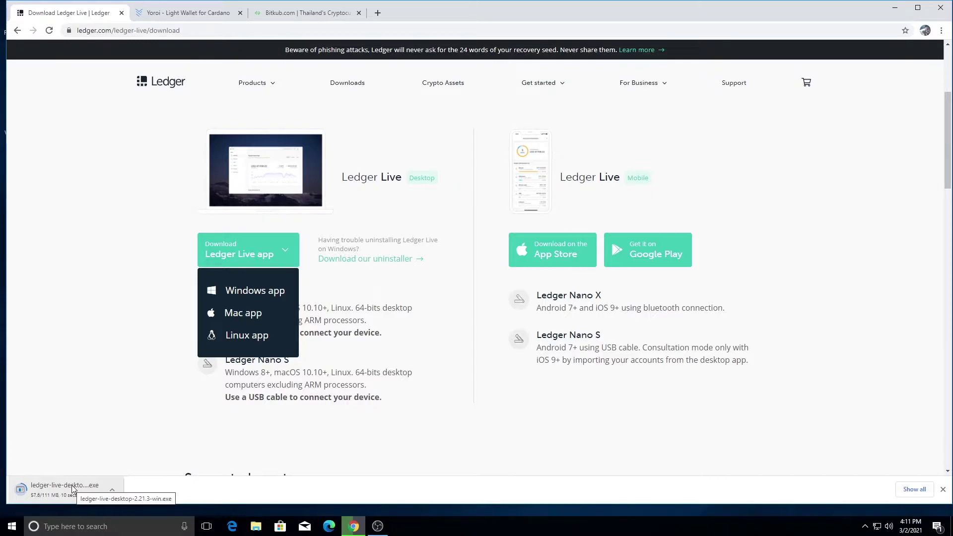
Step: Search 'ledger wallet' in a new tab and open the official Ledger site
left_click(378, 12)
type("ledger wallet")
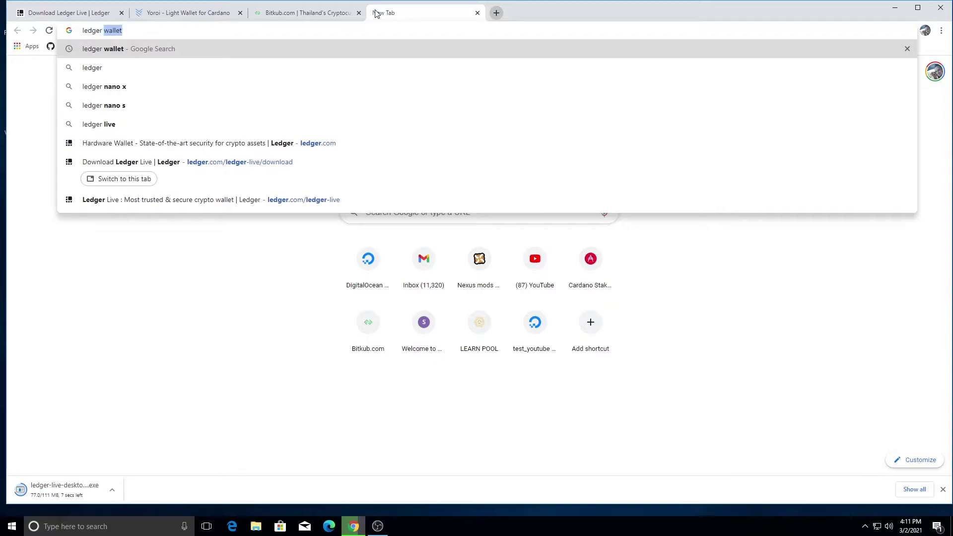
key("Return")
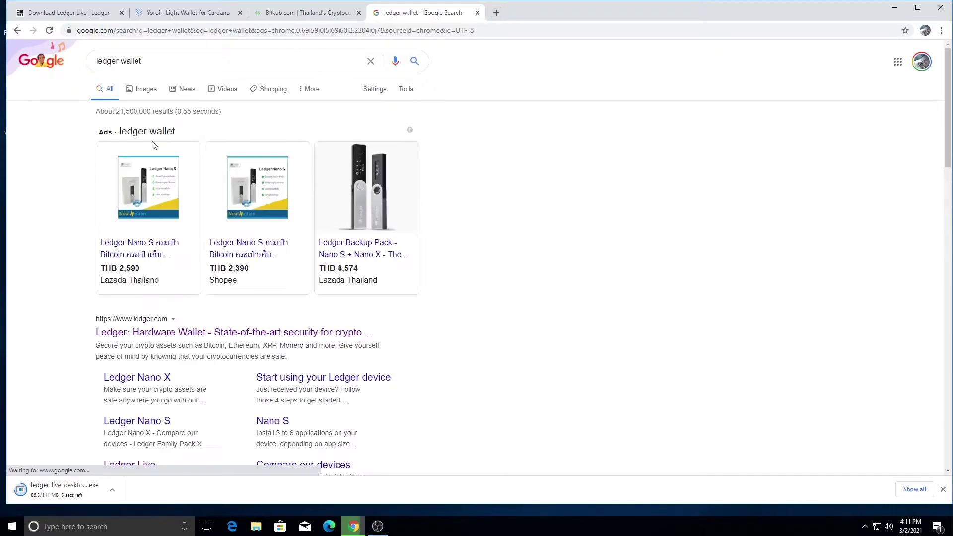
left_click(184, 334)
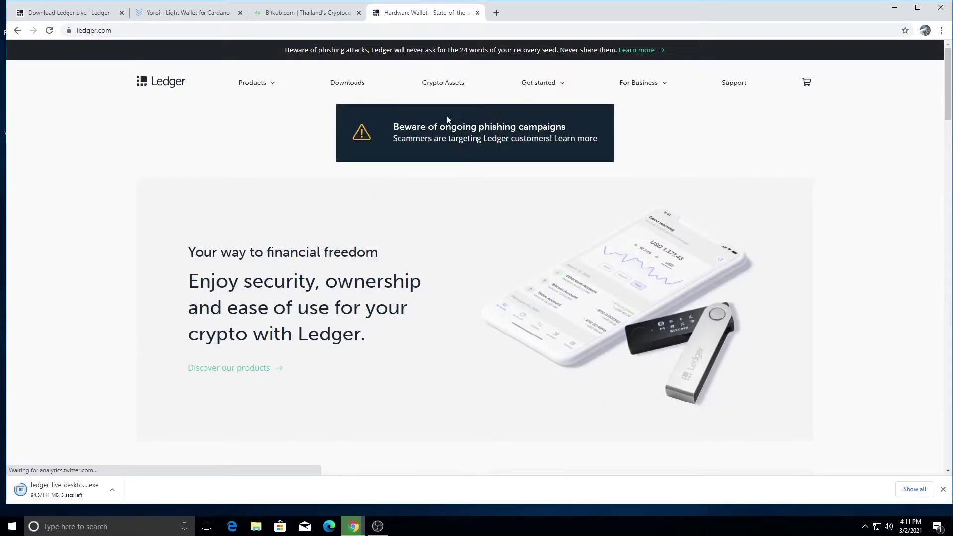
Step: Browse Ledger's supported crypto assets table, where Cardano is listed as not yet supported
left_click(442, 83)
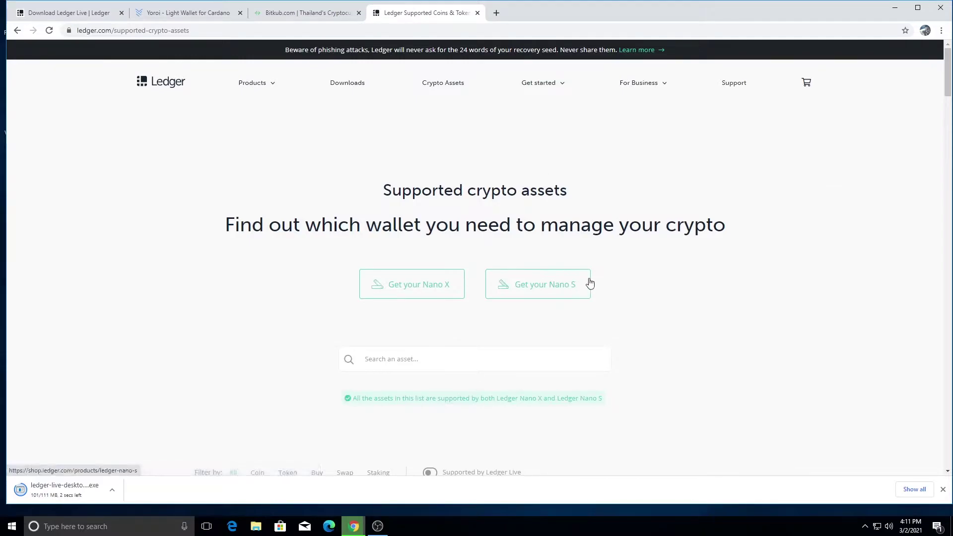
scroll(313, 276, "down", 6)
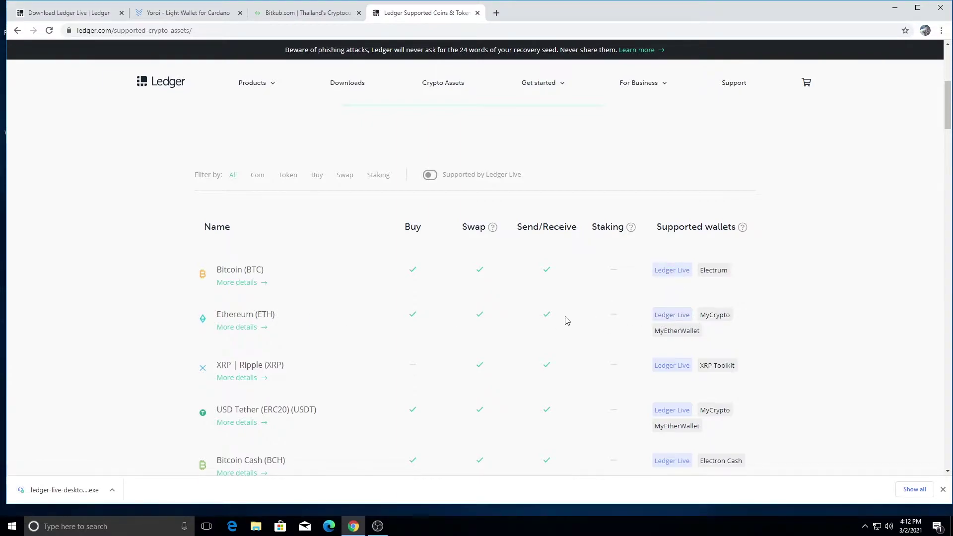
scroll(566, 320, "down", 2)
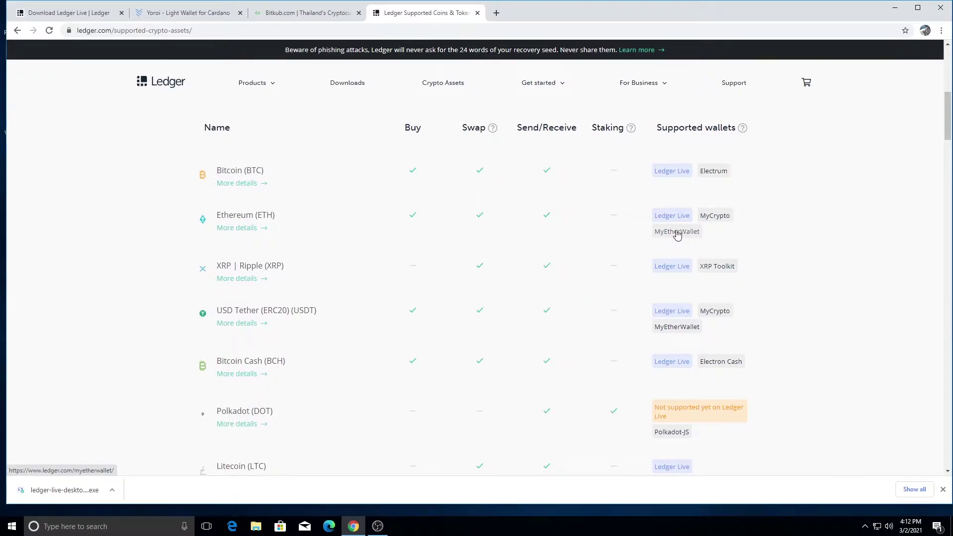
scroll(379, 245, "down", 3)
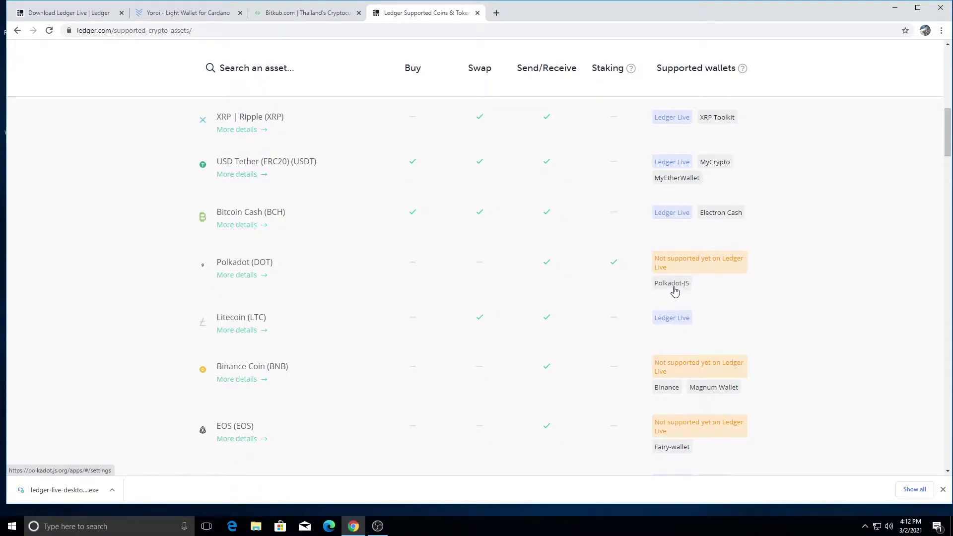
scroll(321, 276, "down", 4)
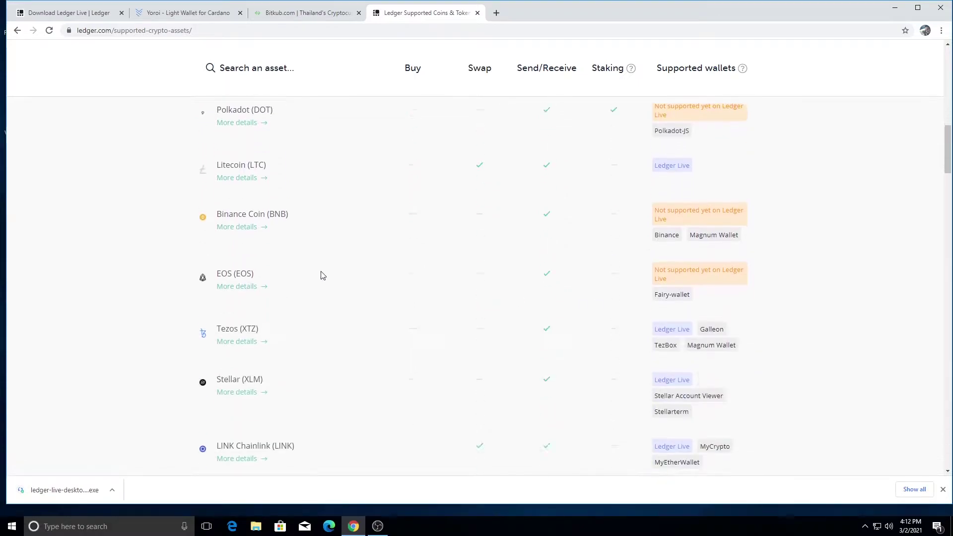
scroll(321, 275, "down", 4)
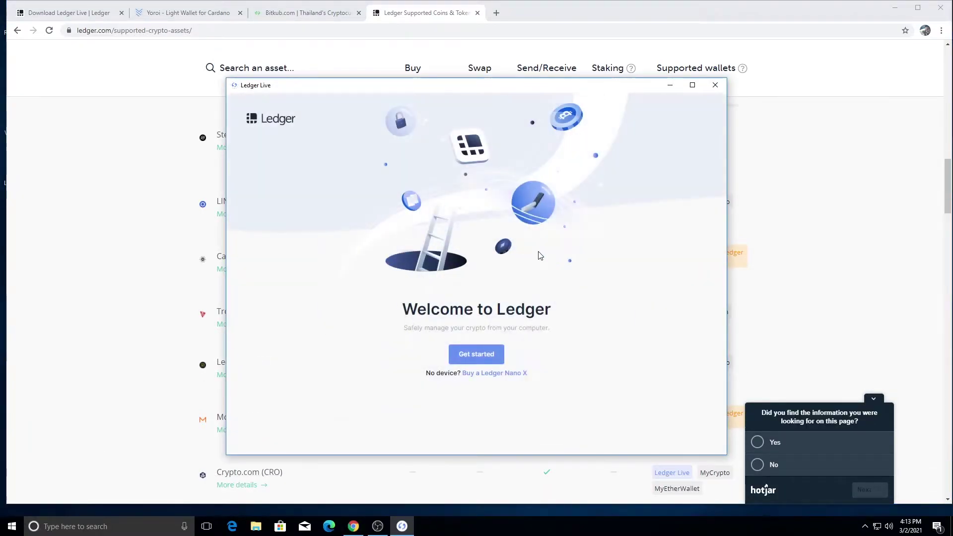
Step: Accept Ledger Live's Terms of Use and Privacy Policy and enter the app
left_click(492, 354)
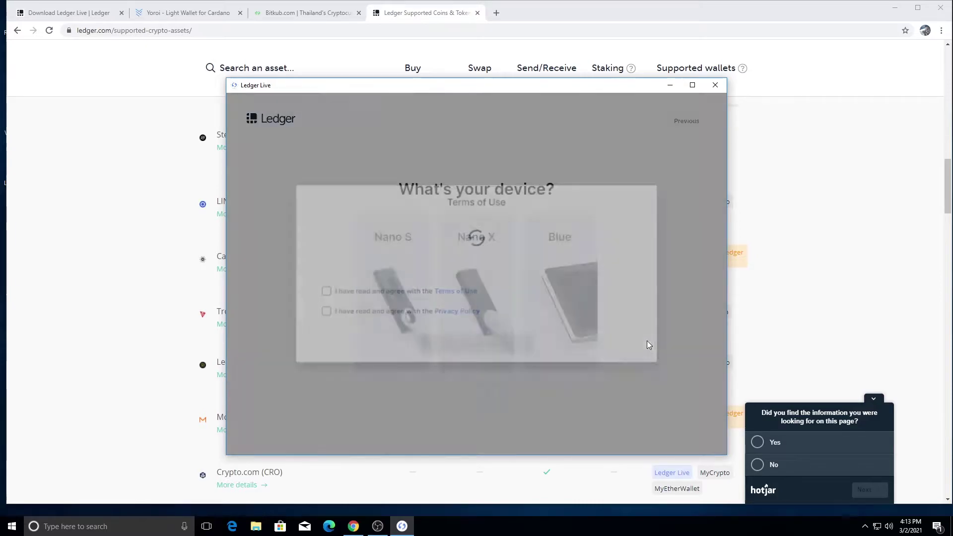
left_click(331, 356)
left_click(331, 375)
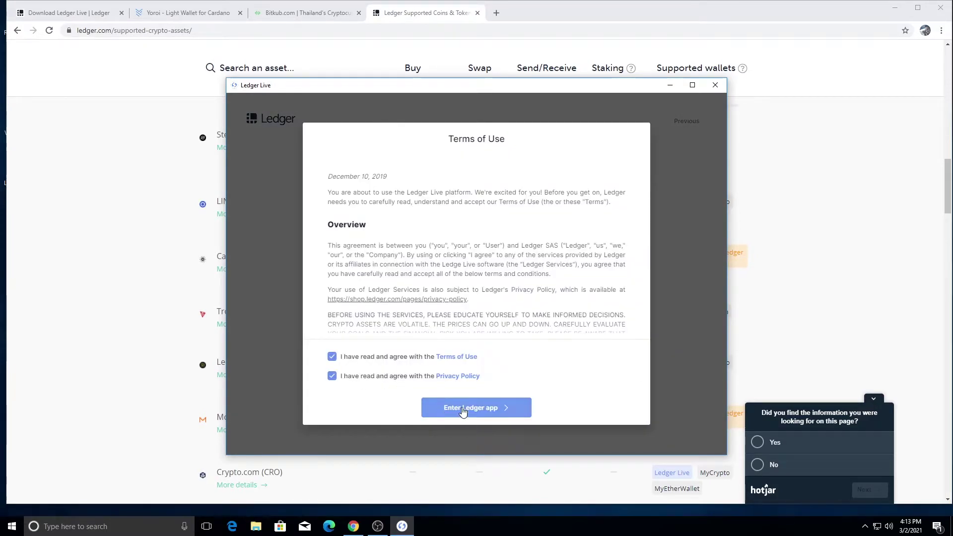
left_click(476, 407)
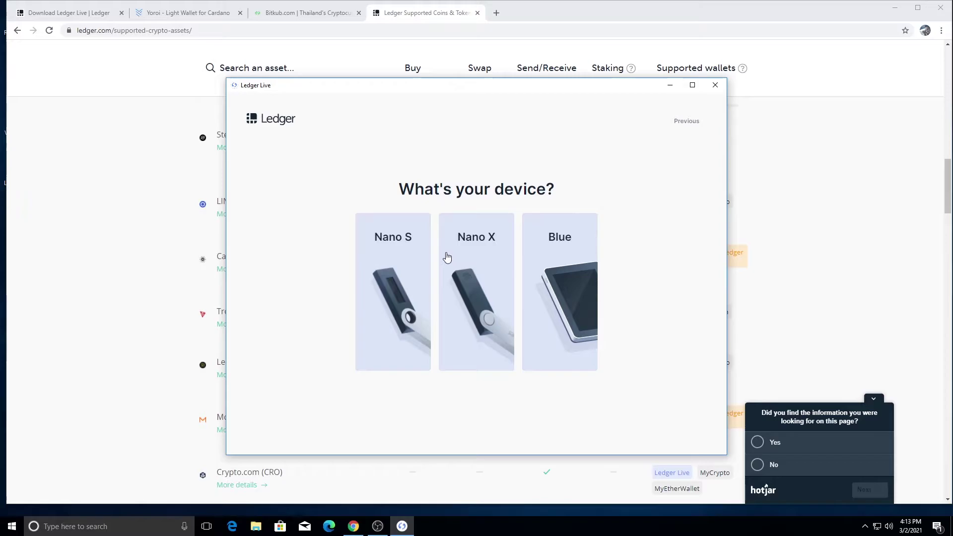
Step: Choose Nano X as the device and begin its connection setup
left_click(481, 291)
scroll(430, 292, "down", 2)
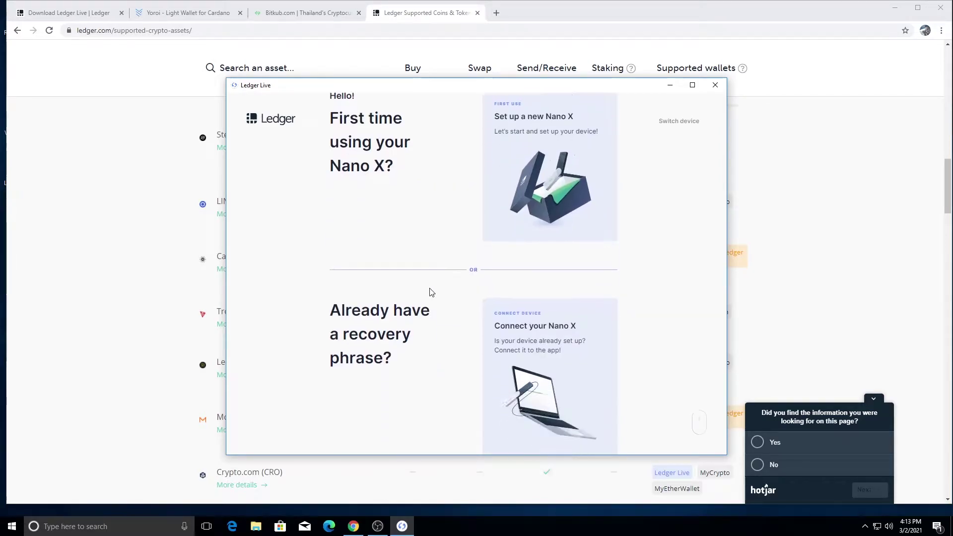
scroll(430, 292, "down", 5)
scroll(470, 289, "up", 5)
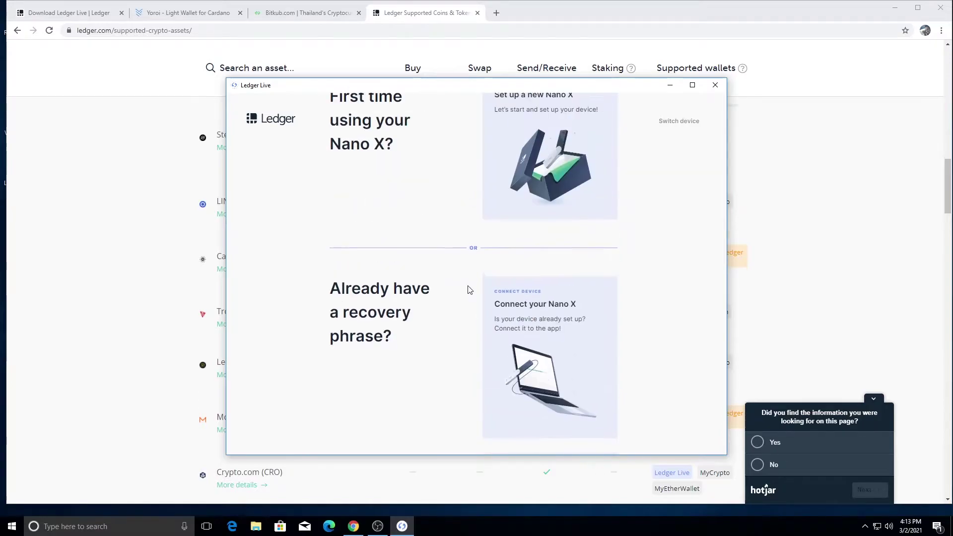
scroll(471, 289, "down", 4)
scroll(472, 289, "up", 2)
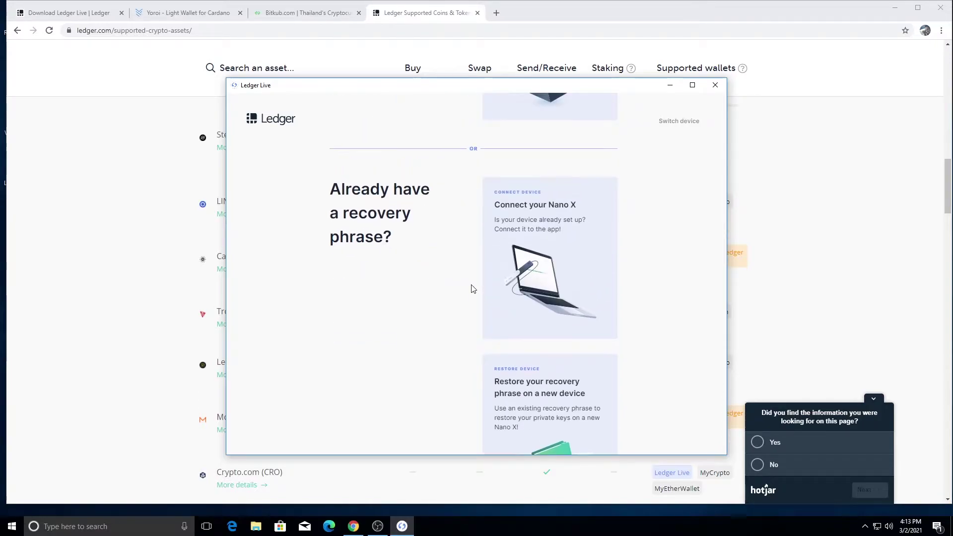
left_click(541, 251)
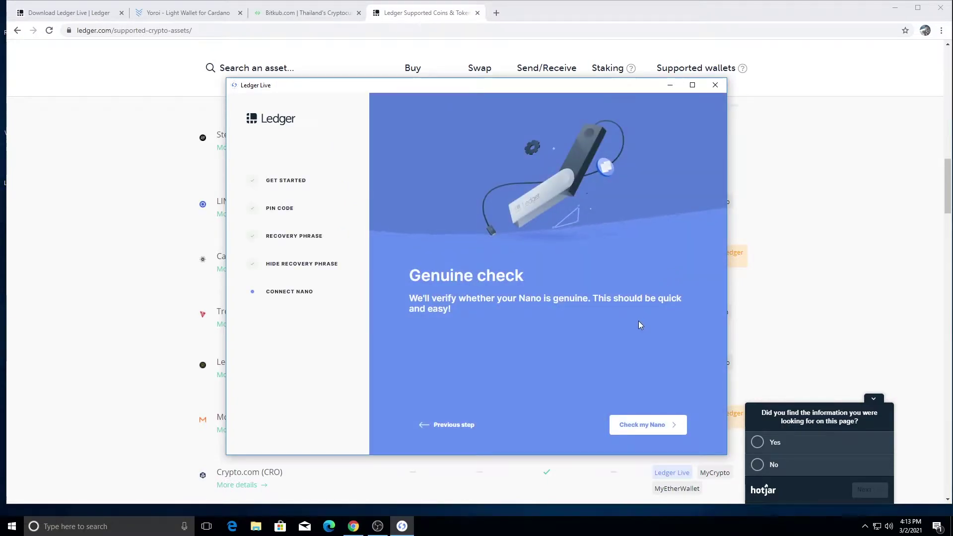
Step: Run the genuine check on the Nano X until Ledger Live reports 'All good!'
left_click(644, 428)
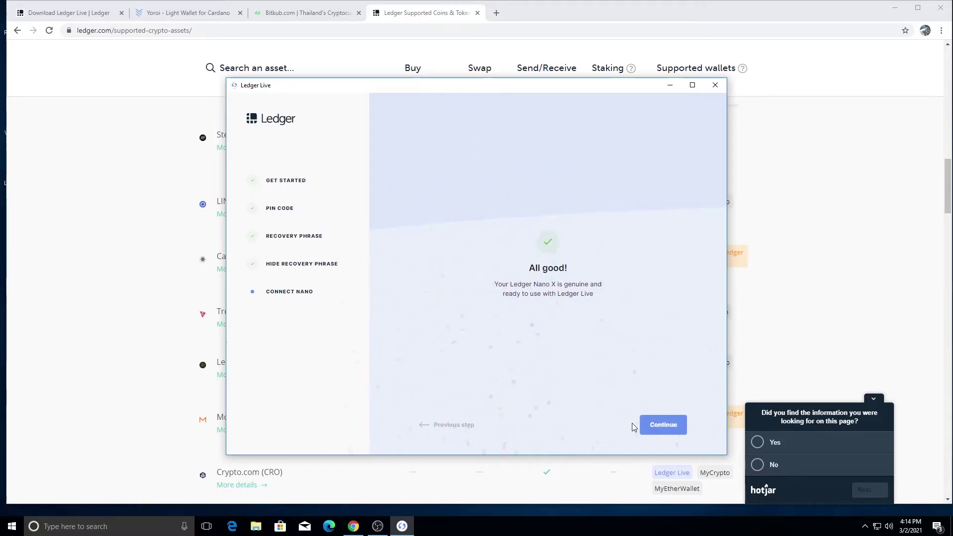
Step: Finish onboarding and confirm in the Manager that Cardano ADA is installed on the Nano X
left_click(655, 425)
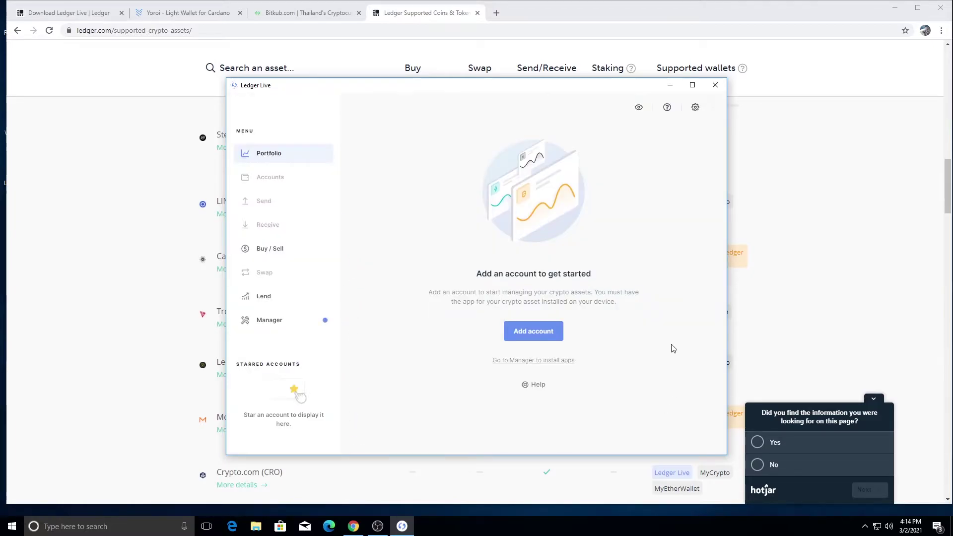
left_click(551, 362)
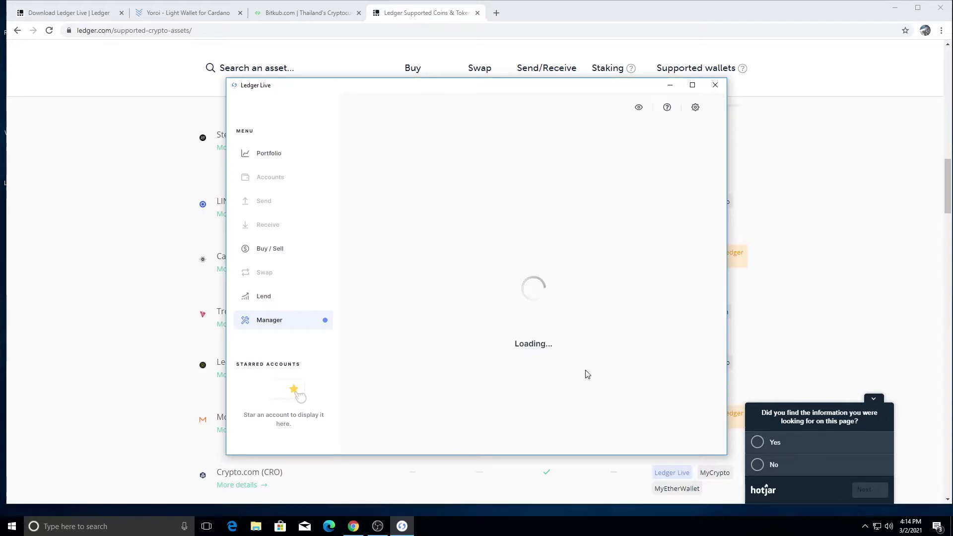
scroll(666, 311, "down", 3)
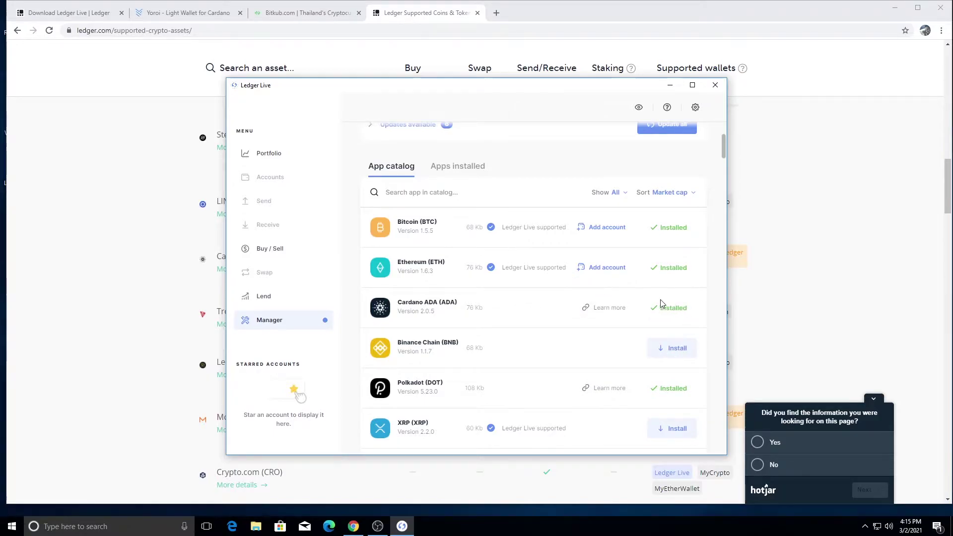
scroll(536, 272, "down", 6)
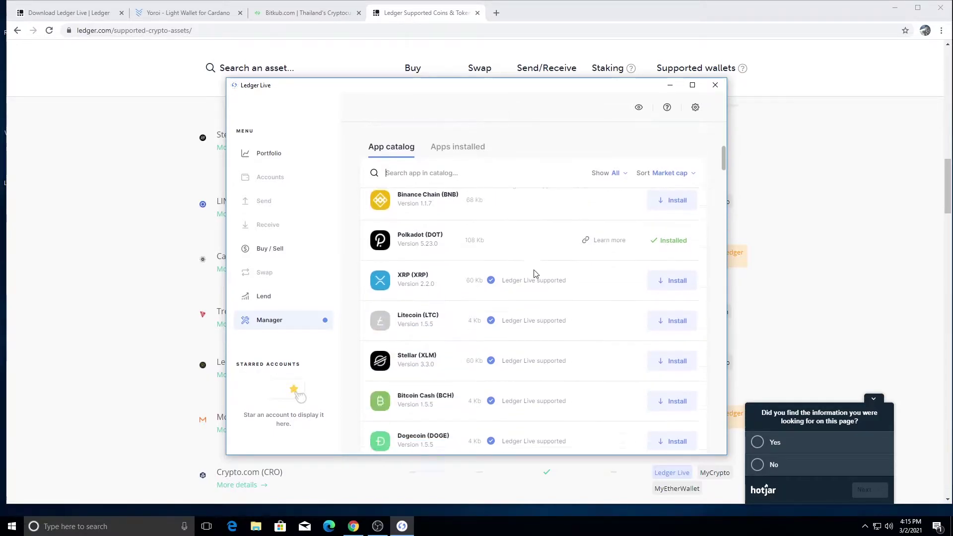
scroll(535, 271, "up", 5)
scroll(533, 271, "up", 4)
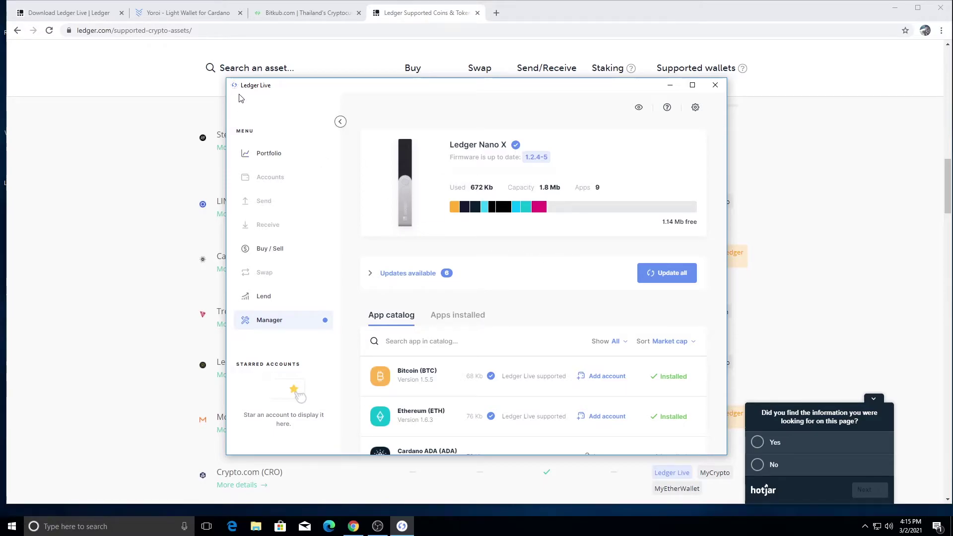
Step: Add the Yoroi extension to Chrome from its Chrome Web Store listing
left_click(190, 14)
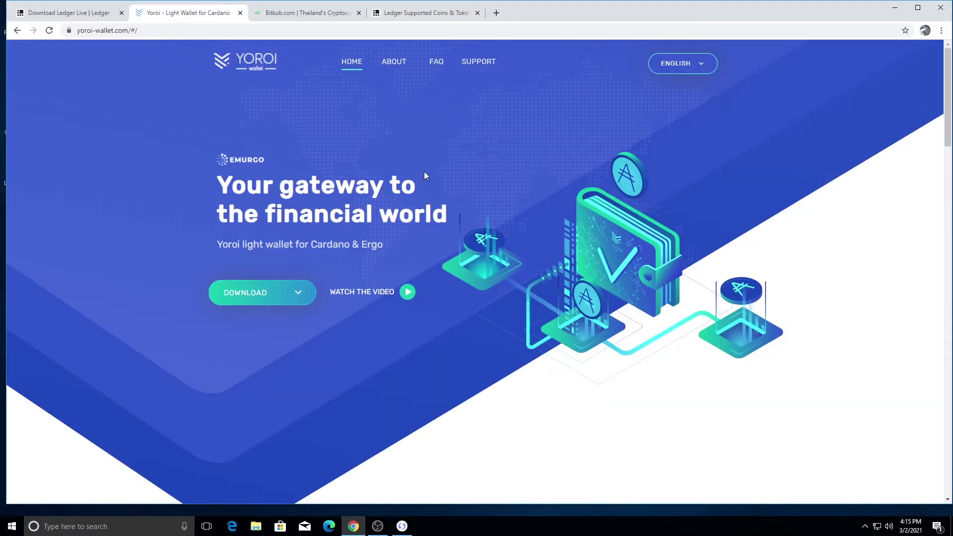
left_click(297, 292)
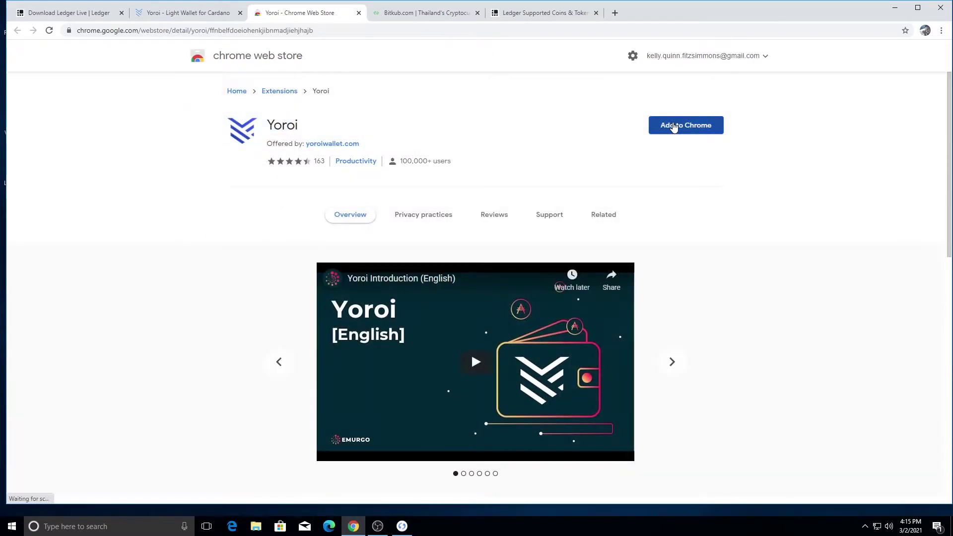
left_click(674, 126)
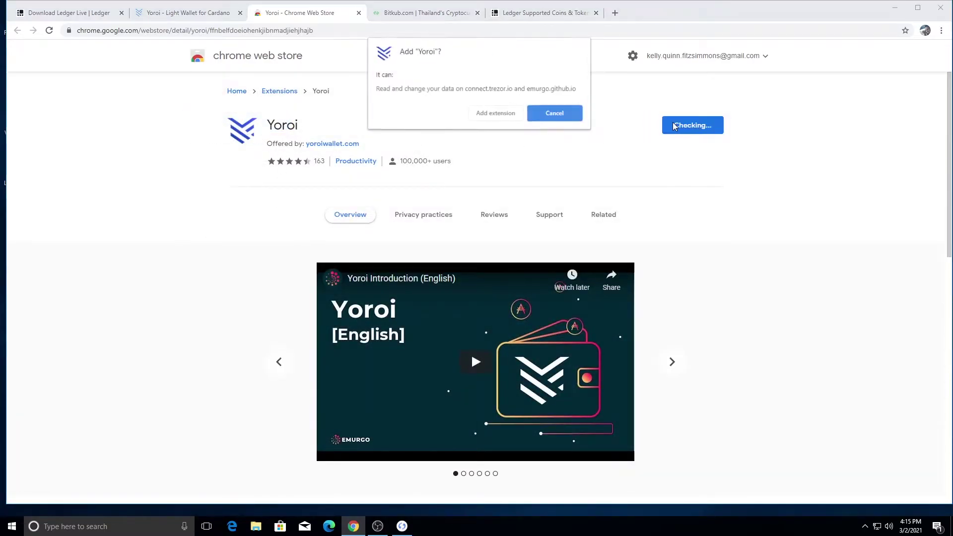
left_click(488, 115)
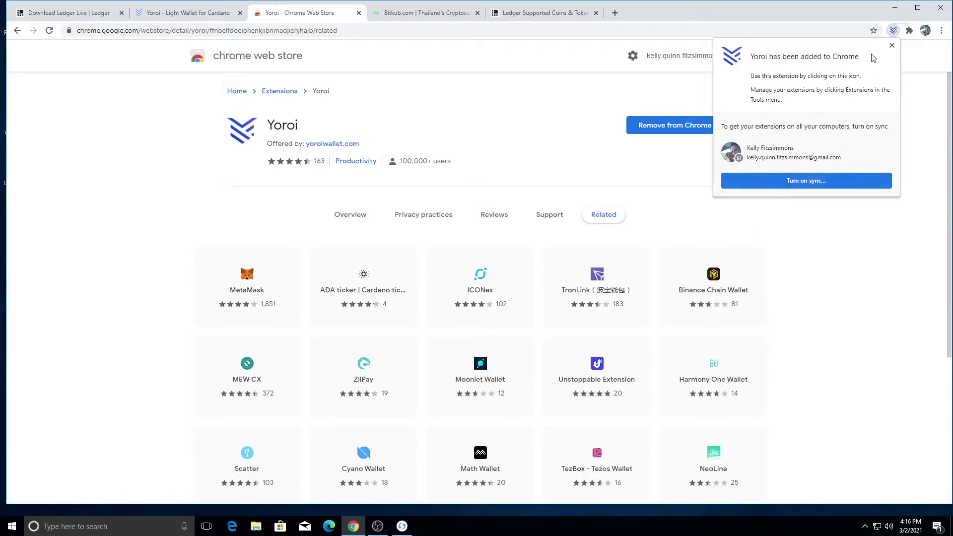
left_click(892, 45)
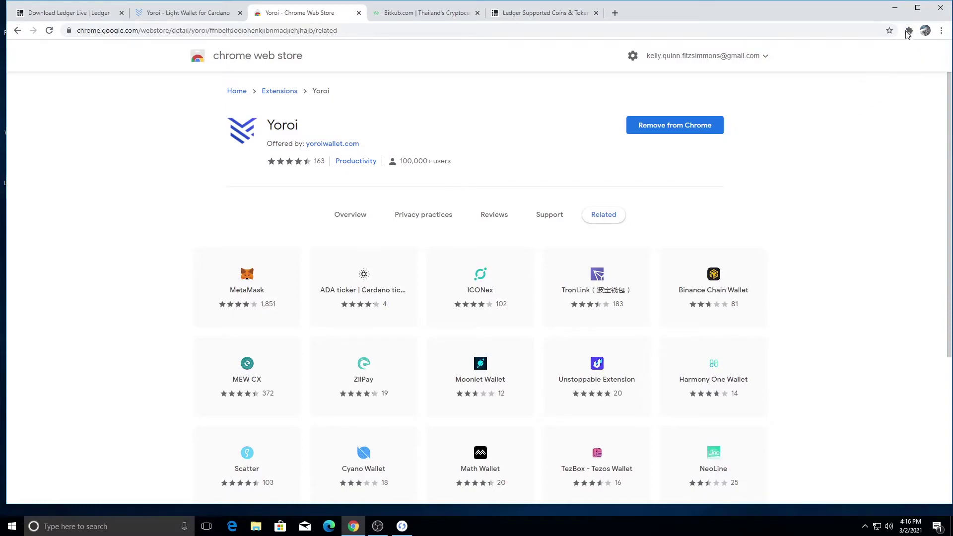
Step: Launch Yoroi, keep English, accept the terms, pick Simple interface, and skip payment URLs
left_click(908, 31)
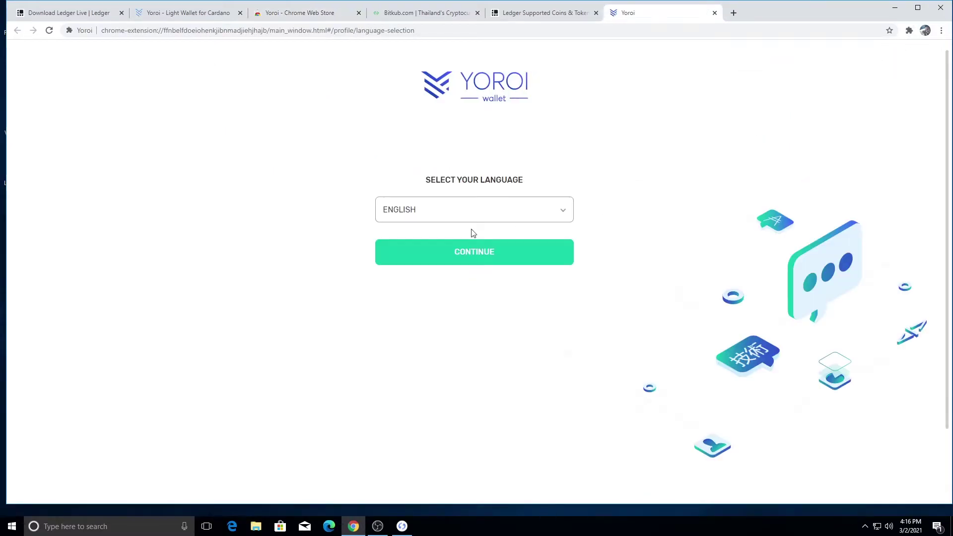
left_click(484, 253)
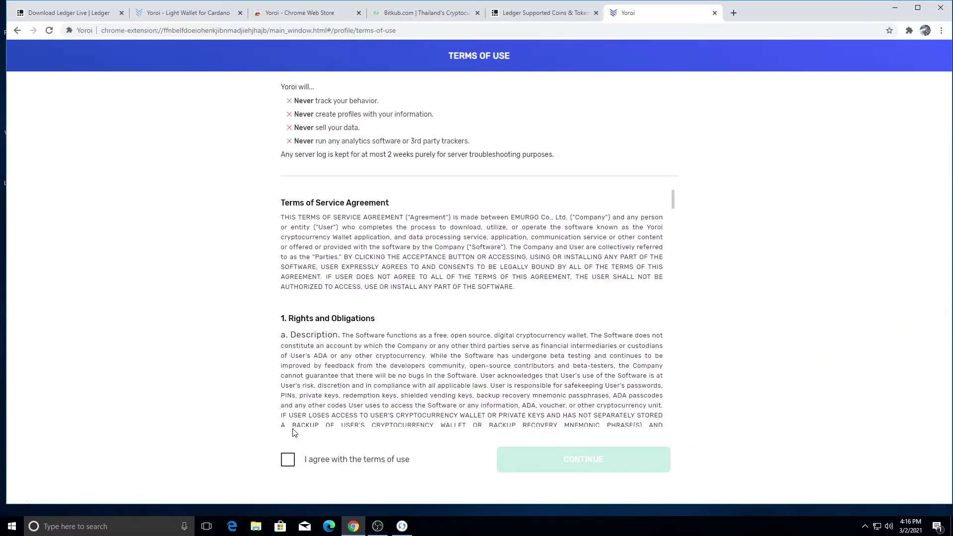
left_click(288, 459)
left_click(571, 459)
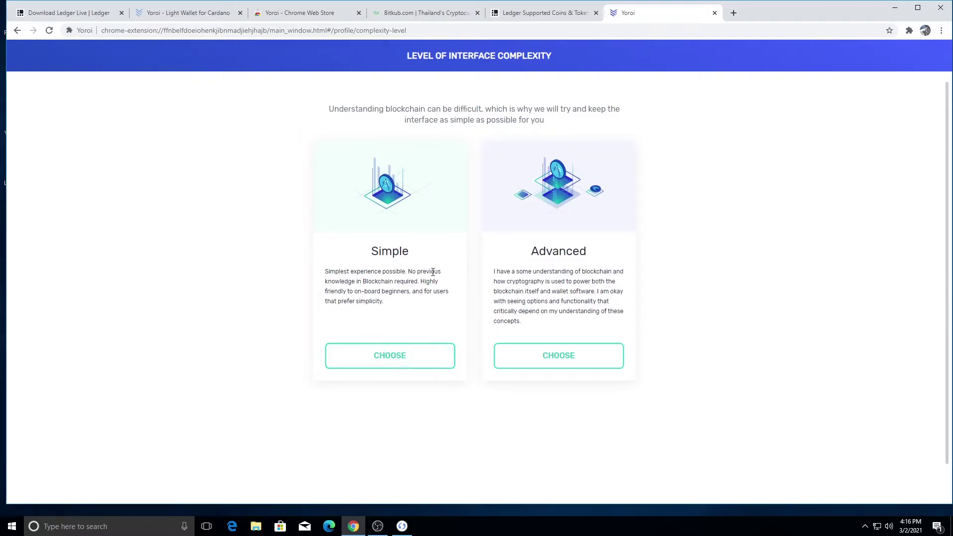
left_click(396, 358)
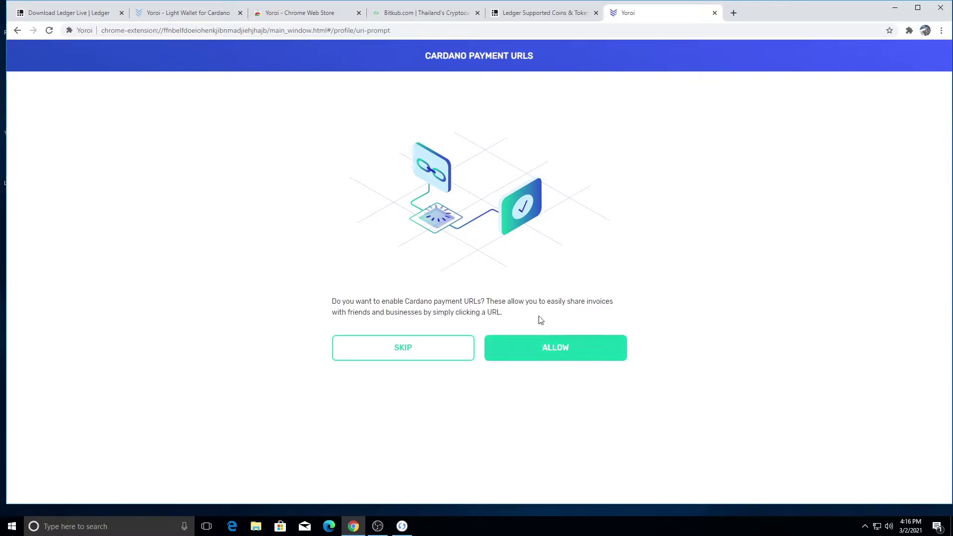
left_click(403, 347)
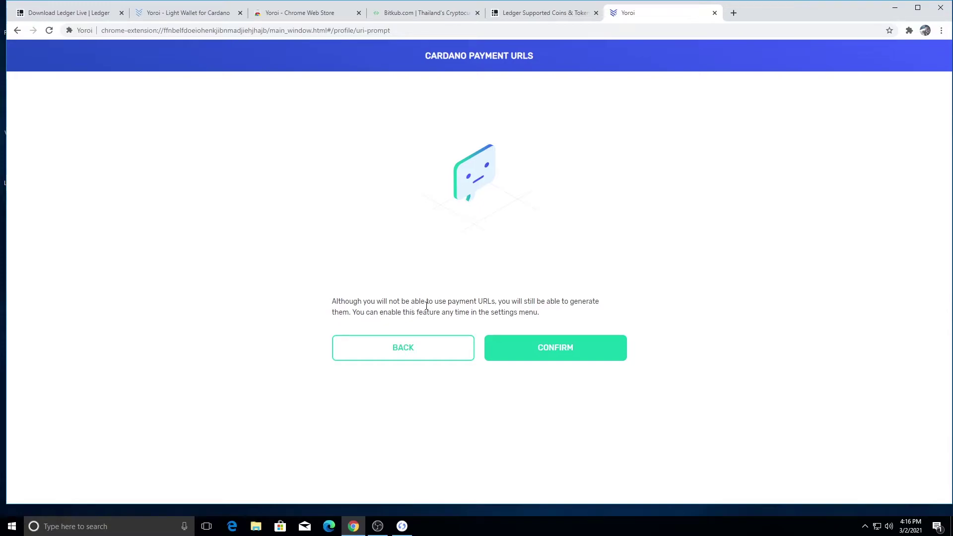
Step: Confirm skipping payment URLs and start connecting a Cardano Ledger Shelley-era hardware wallet
left_click(558, 347)
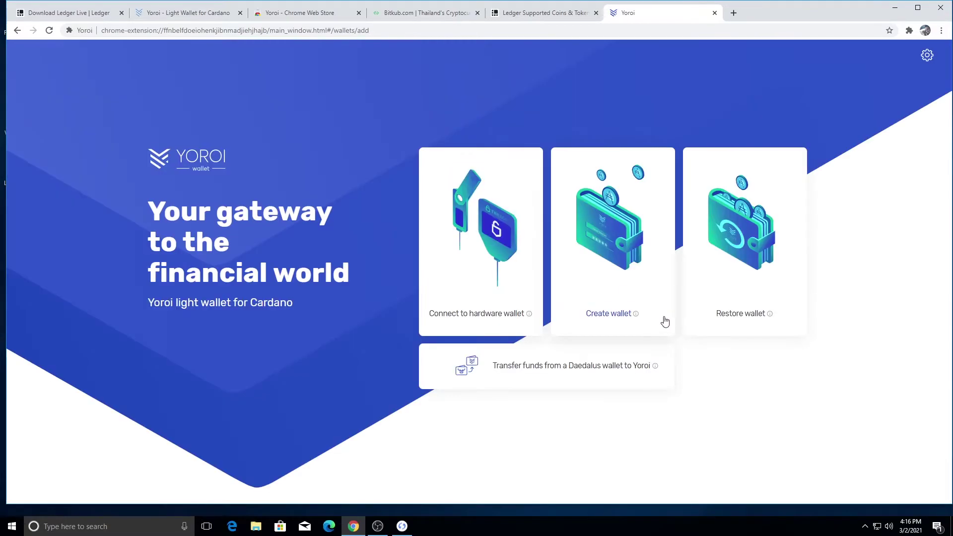
left_click(469, 253)
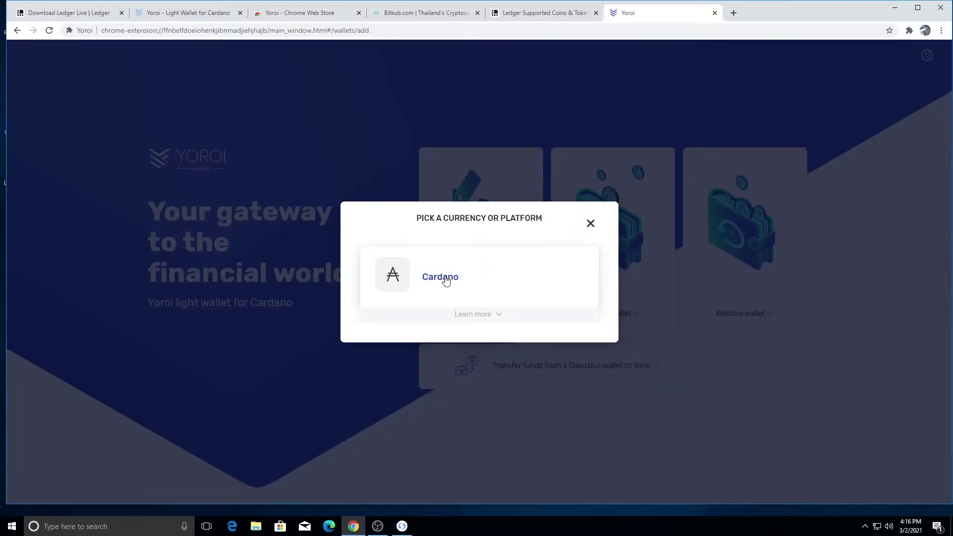
left_click(445, 281)
left_click(473, 238)
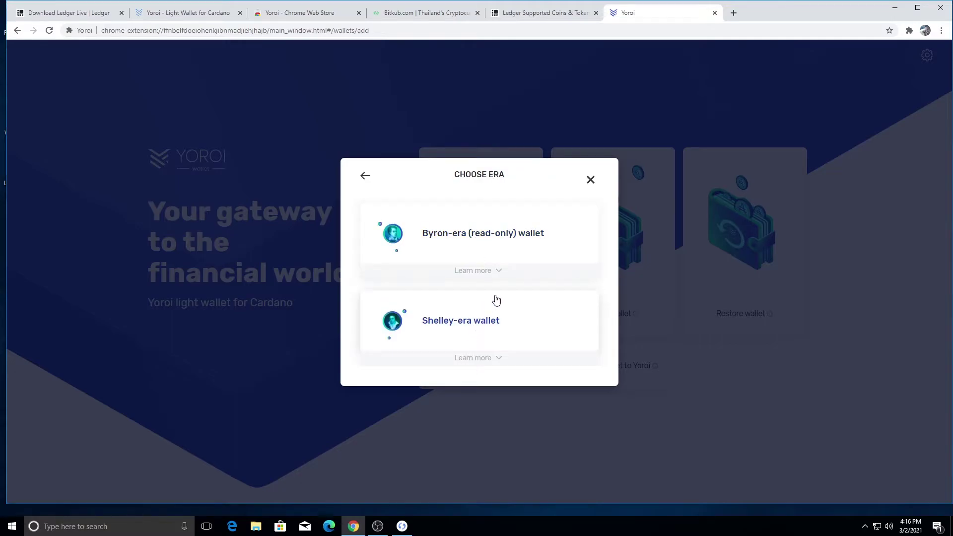
left_click(465, 324)
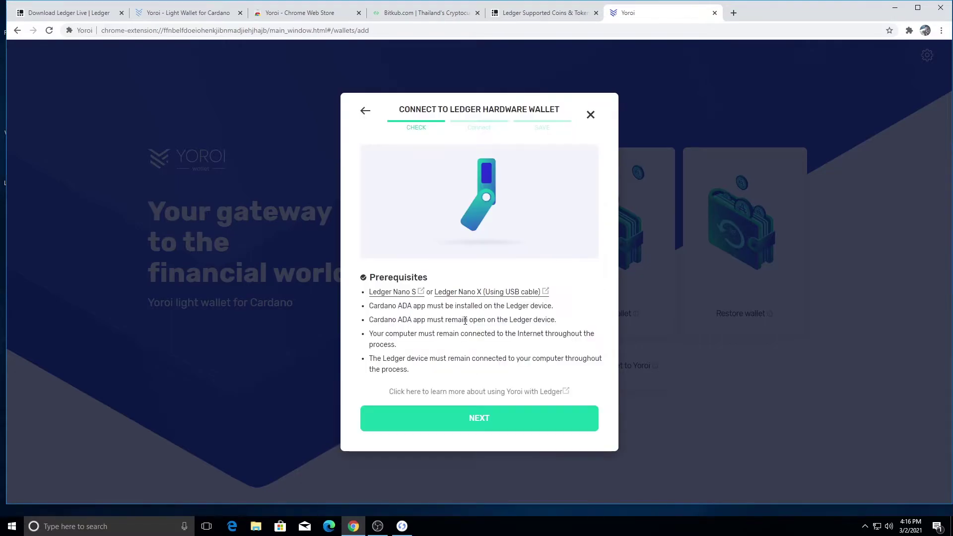
left_click(489, 427)
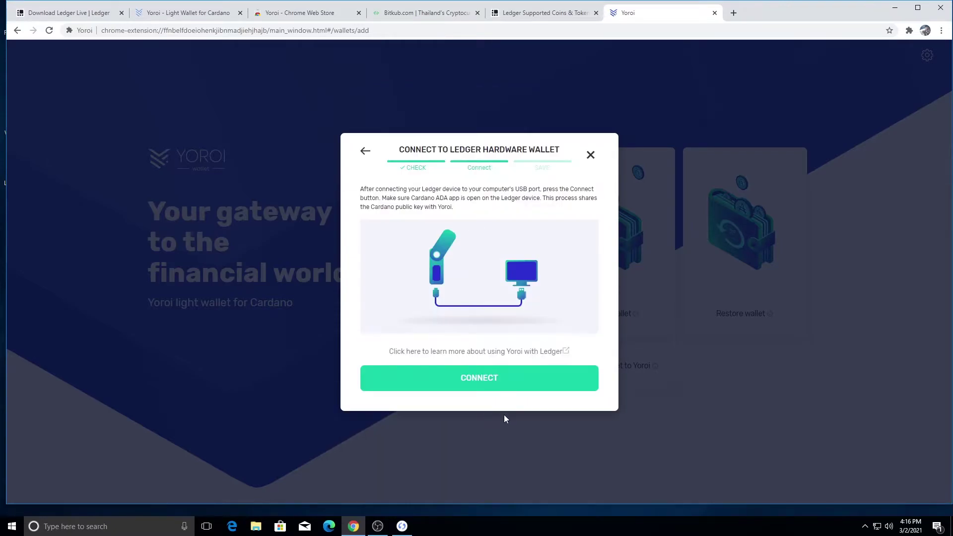
left_click(476, 382)
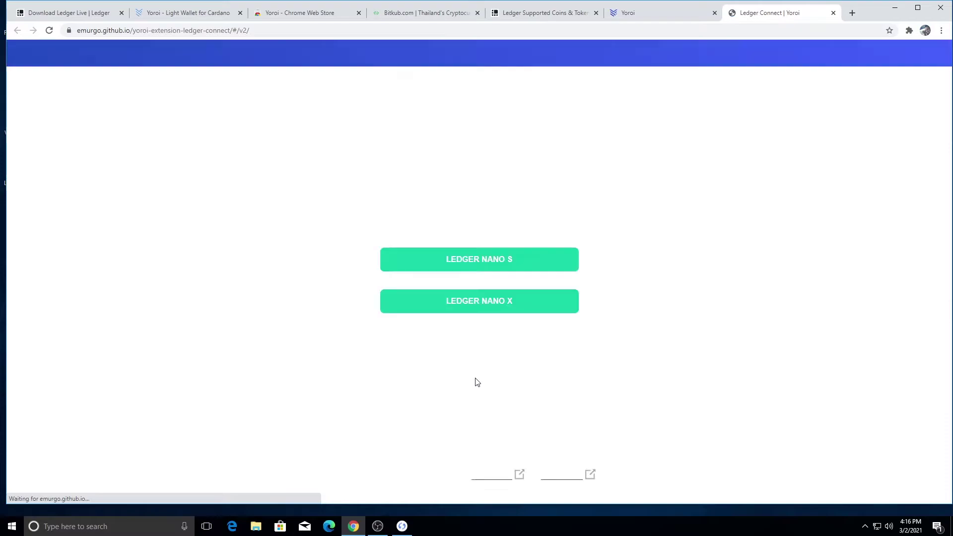
Step: Pick Ledger Nano X, then redo the Shelley-era wallet choice and prerequisites check
left_click(498, 306)
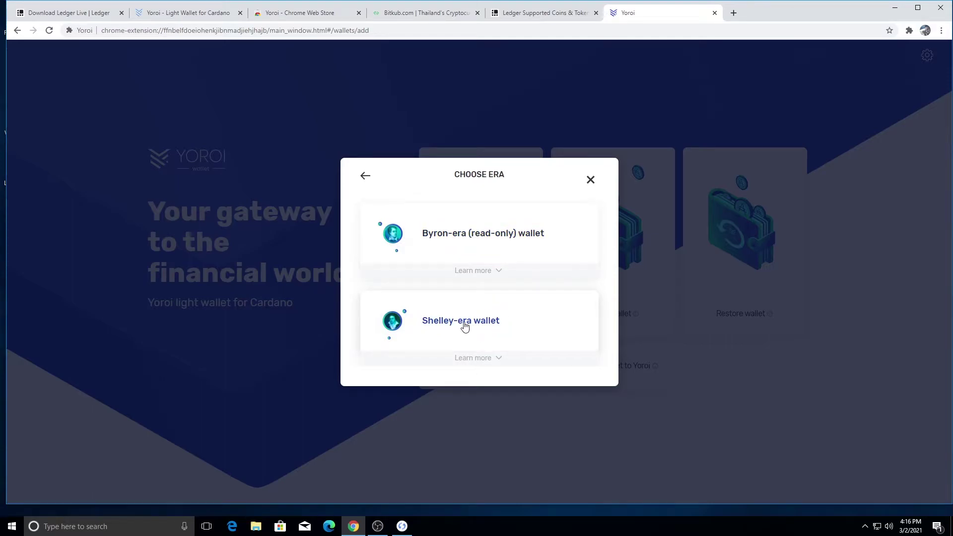
left_click(465, 323)
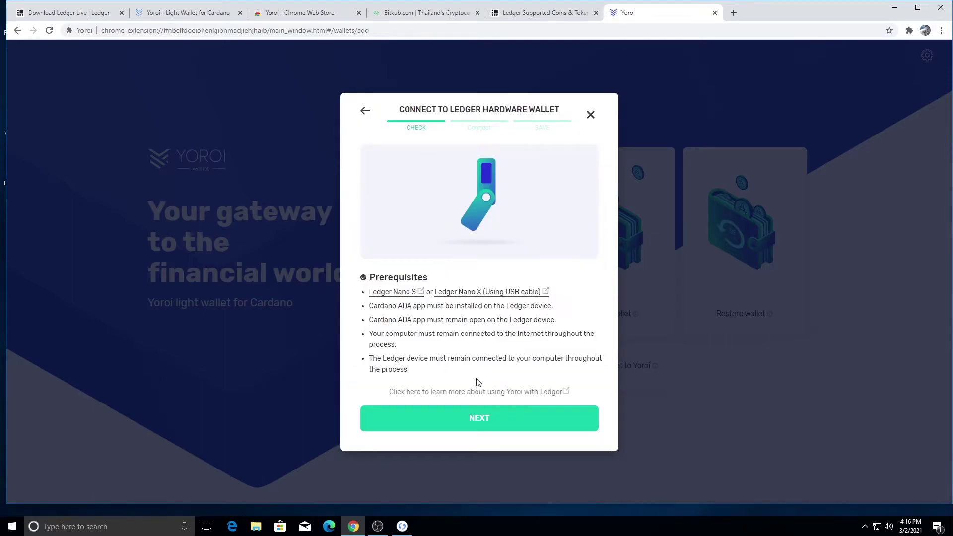
left_click(491, 424)
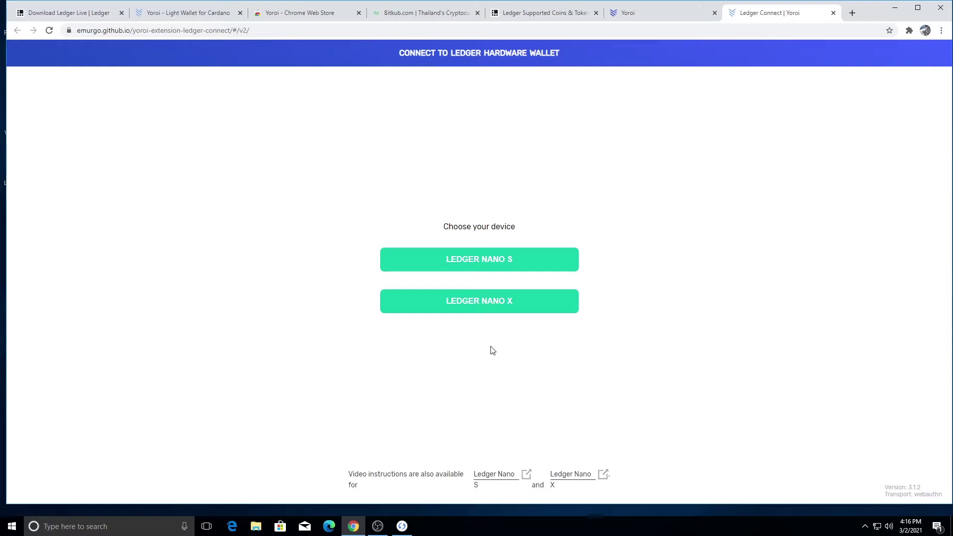
Step: Attempt connecting the Nano X, which fails on Cardano app 2.0.5 below 2.1.0, and close the error
left_click(499, 306)
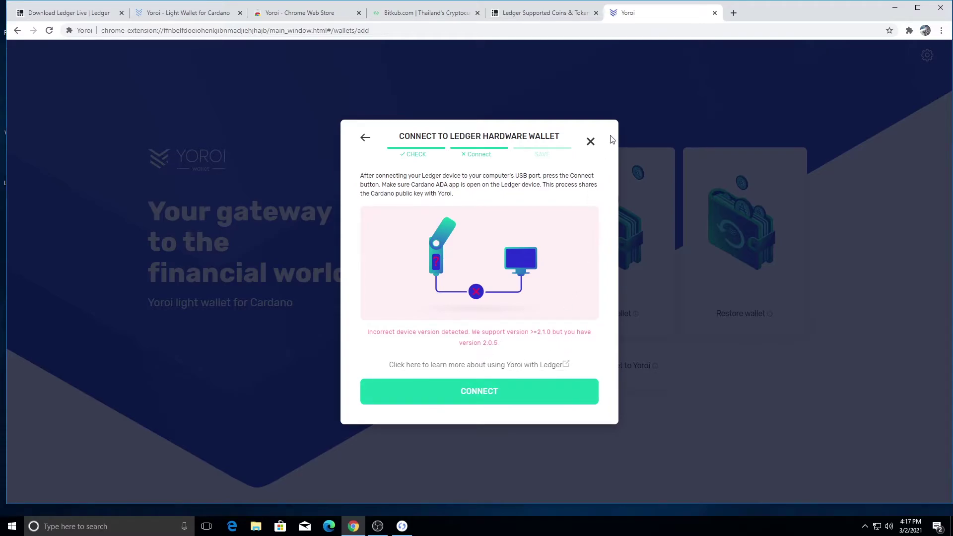
left_click(591, 143)
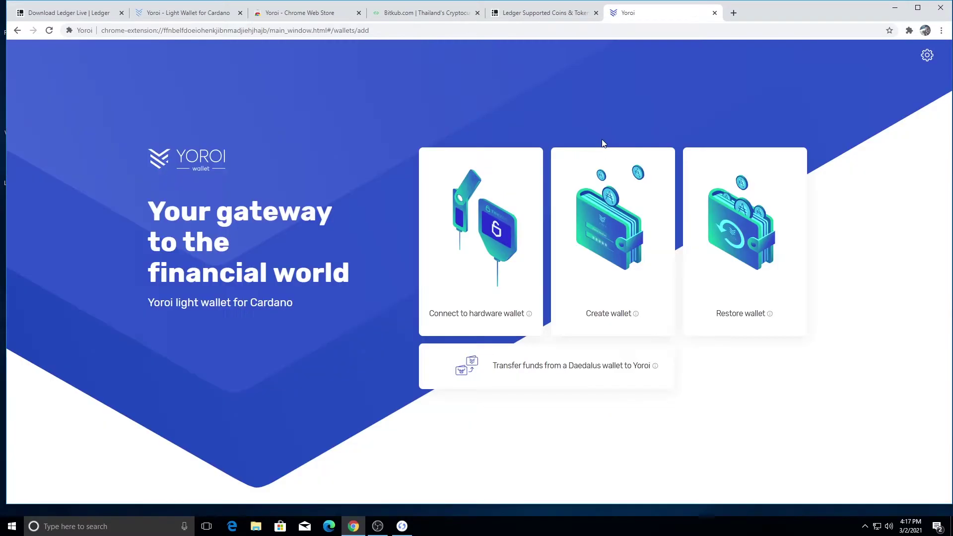
Step: Update all Ledger apps in Ledger Live's Manager so Cardano ADA reaches version 2.2.0, then return to Yoroi
left_click(73, 14)
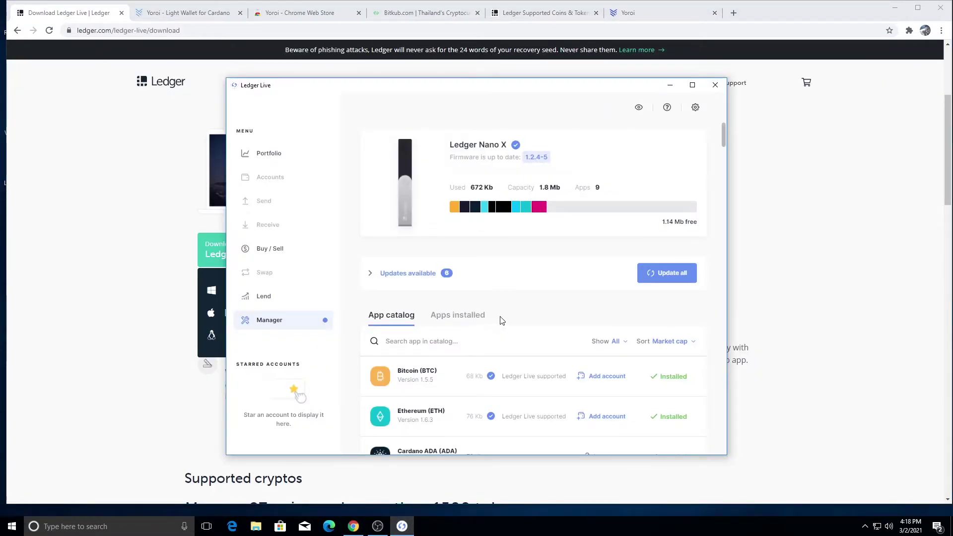
scroll(503, 318, "down", 3)
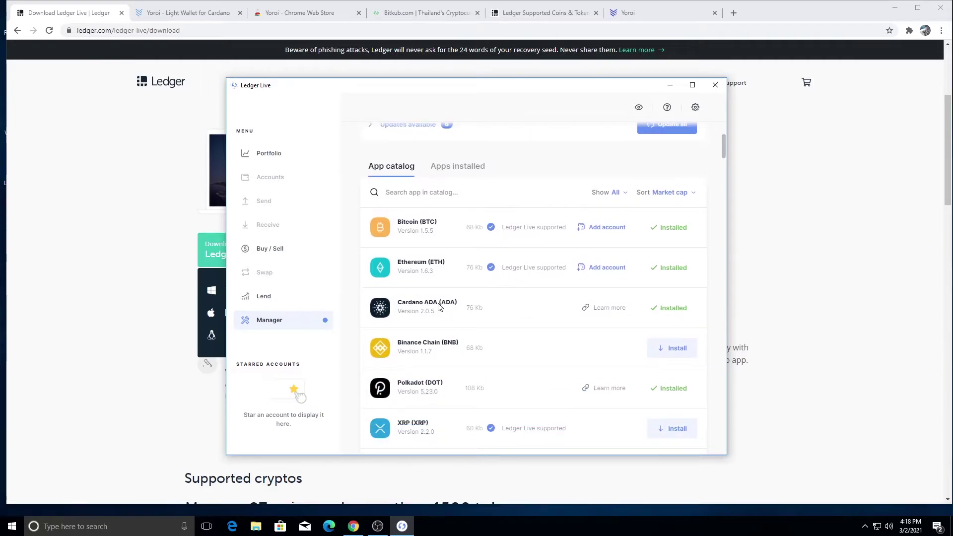
scroll(503, 318, "up", 3)
left_click(668, 276)
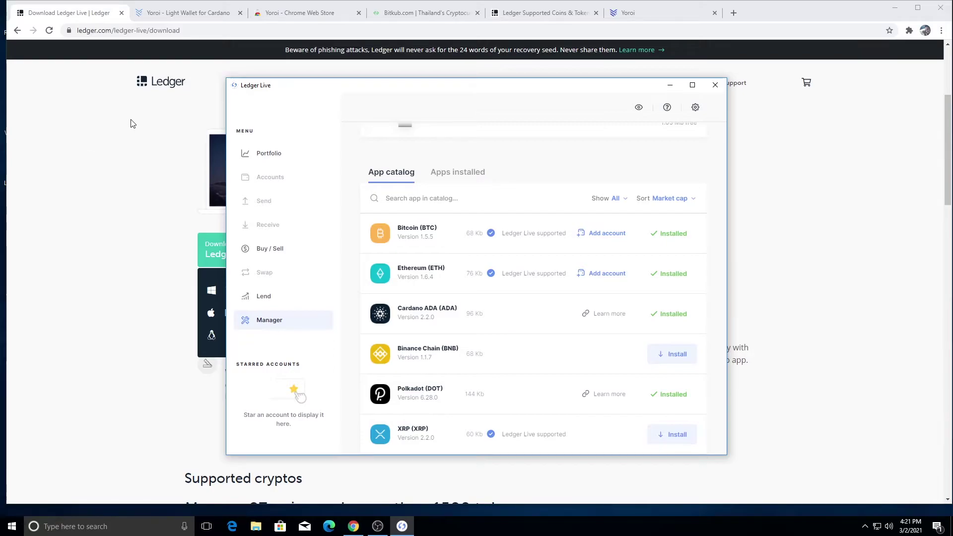
left_click(171, 15)
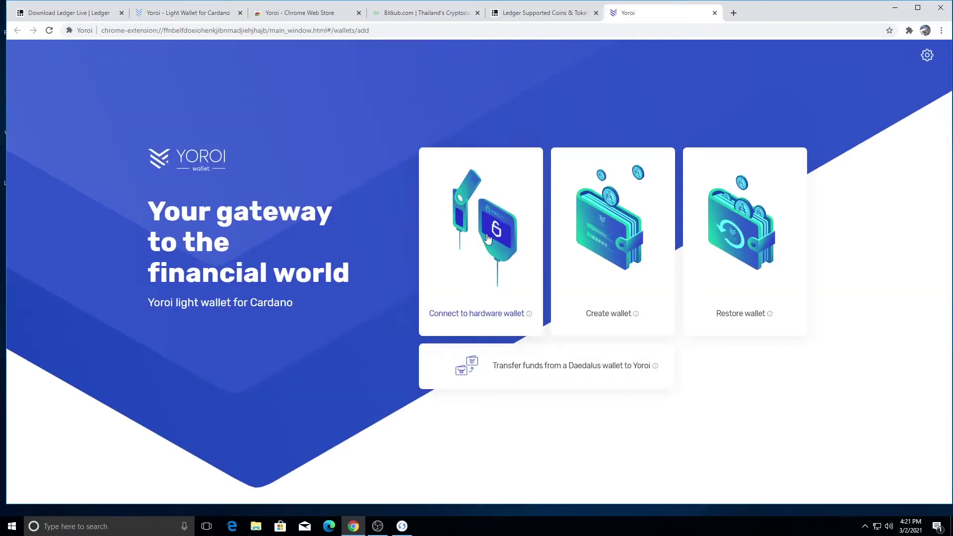
Step: Connect the Ledger Nano X as a Shelley-era Cardano hardware wallet, retrying the device connection once
left_click(485, 217)
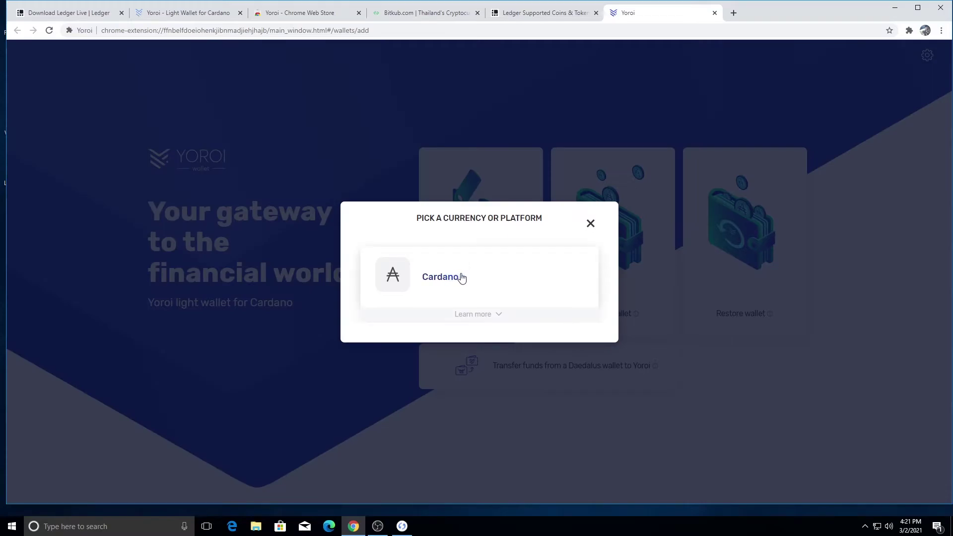
left_click(461, 277)
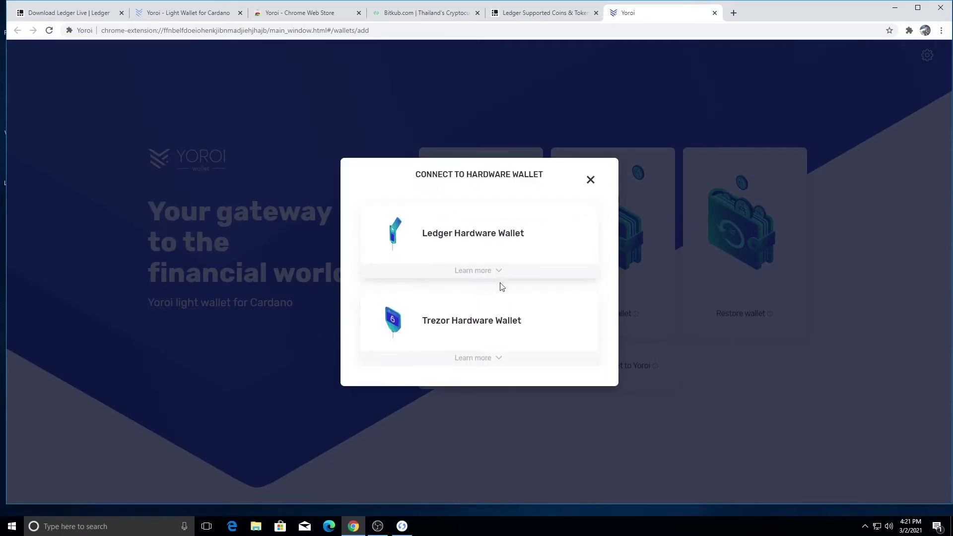
left_click(449, 238)
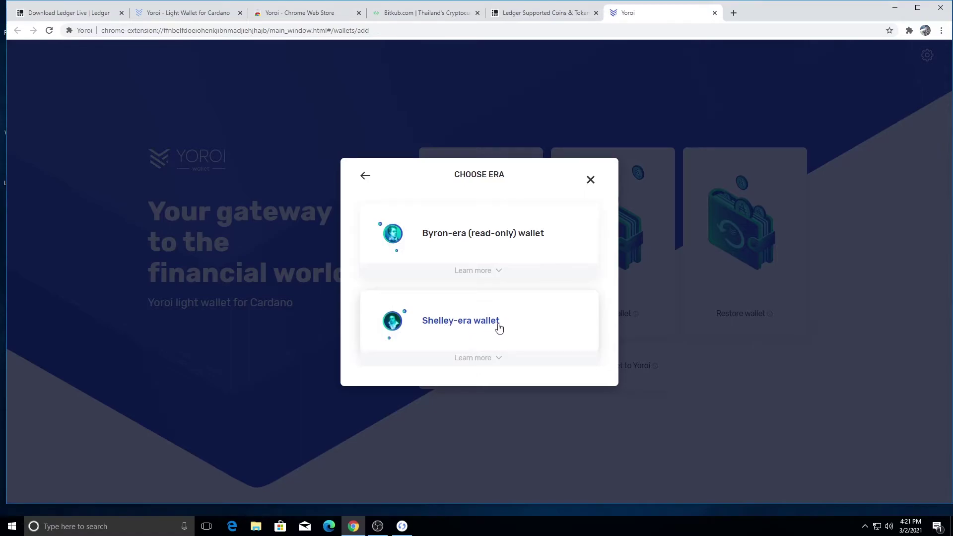
left_click(459, 322)
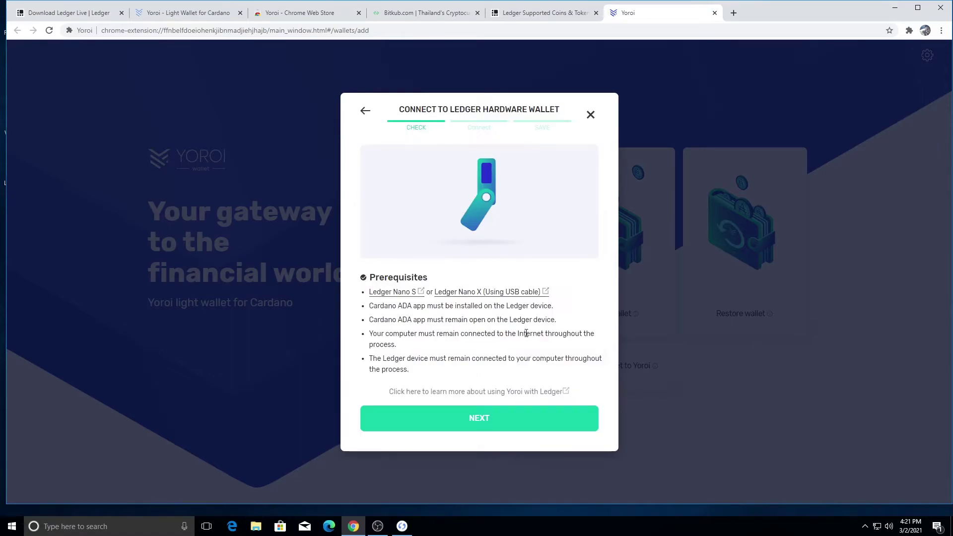
left_click(480, 423)
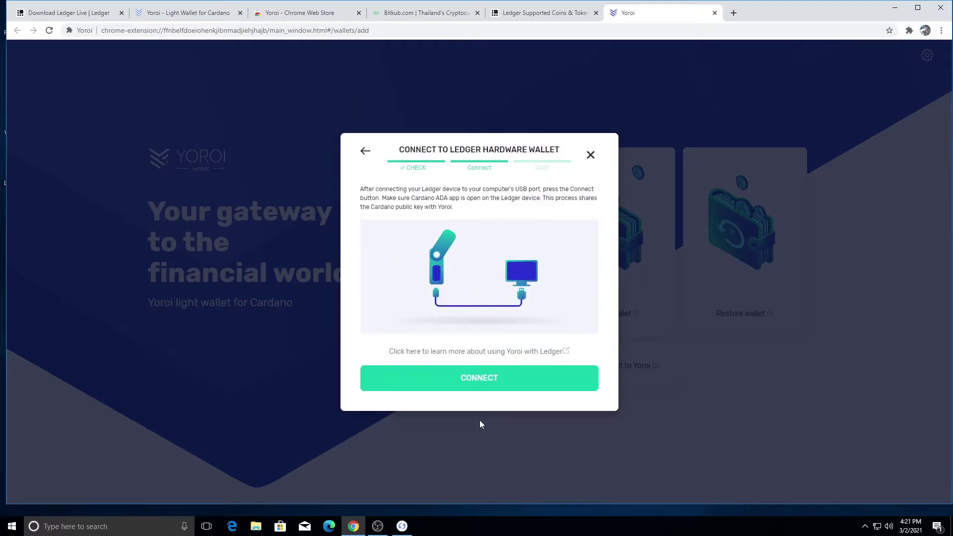
left_click(479, 378)
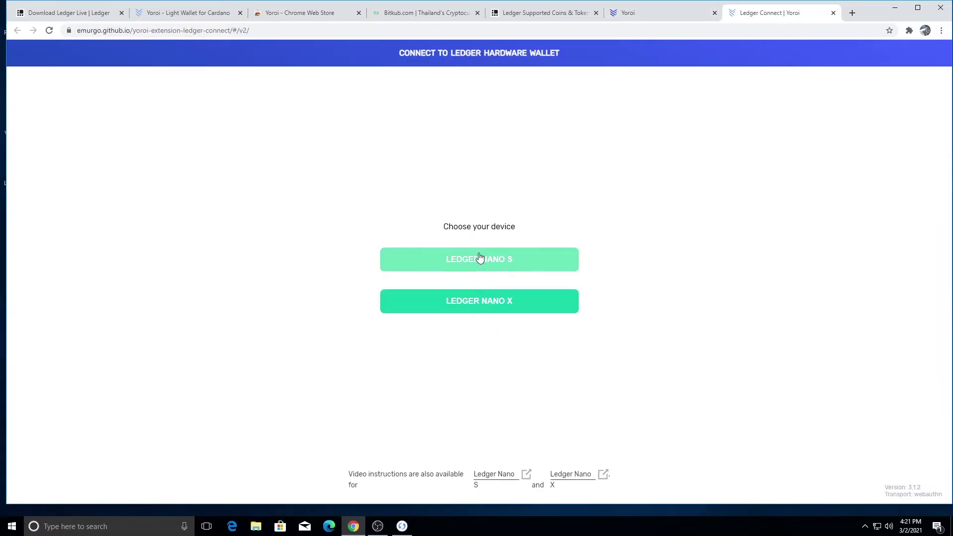
left_click(478, 304)
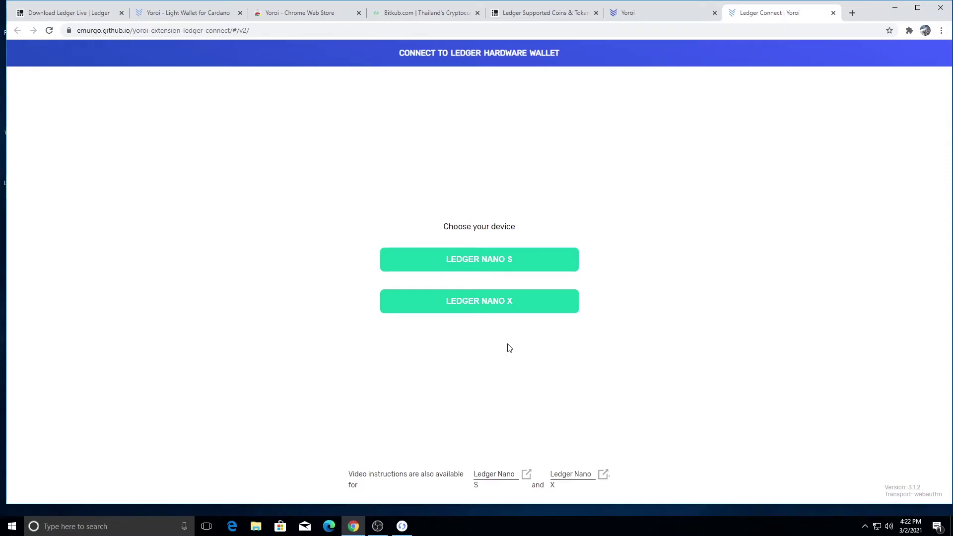
left_click(525, 309)
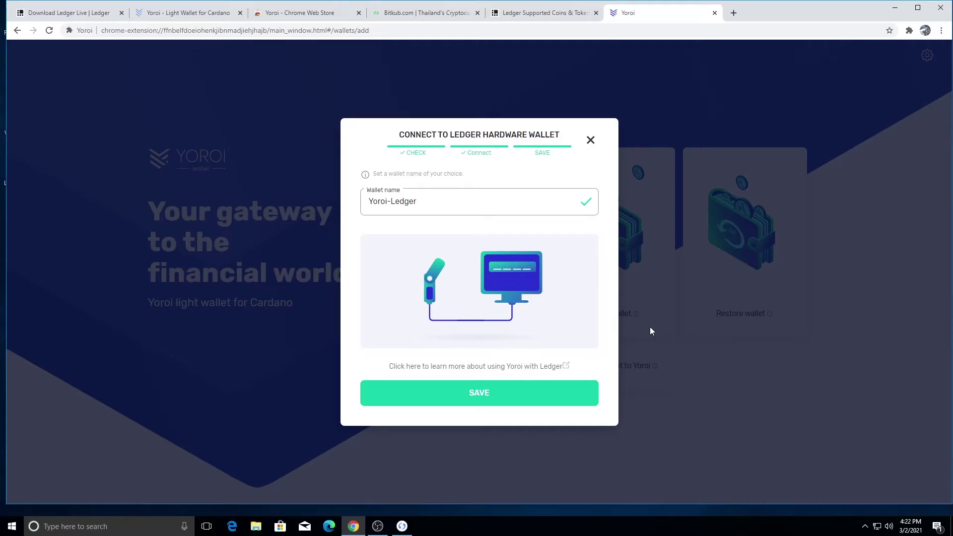
Step: Save the Yoroi-Ledger wallet and show its receiving address with QR code
left_click(486, 395)
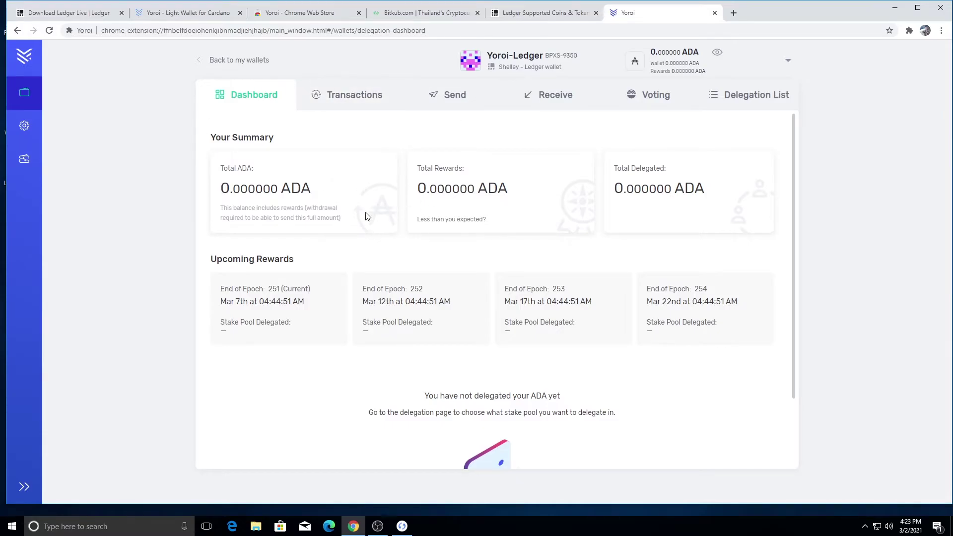
left_click(557, 95)
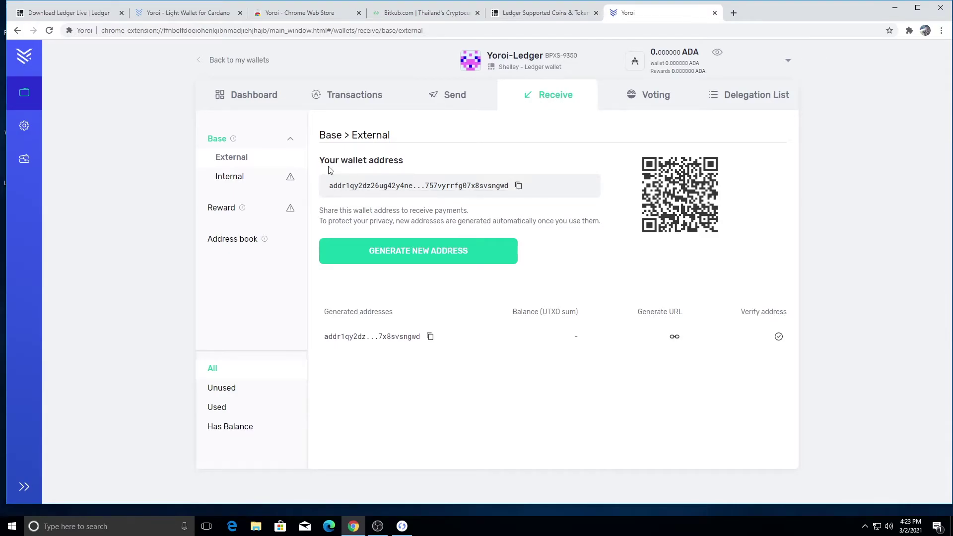
Step: Copy the Yoroi receiving address and go to Bitkub's funds page showing the ADA balance
left_click(519, 187)
left_click(419, 14)
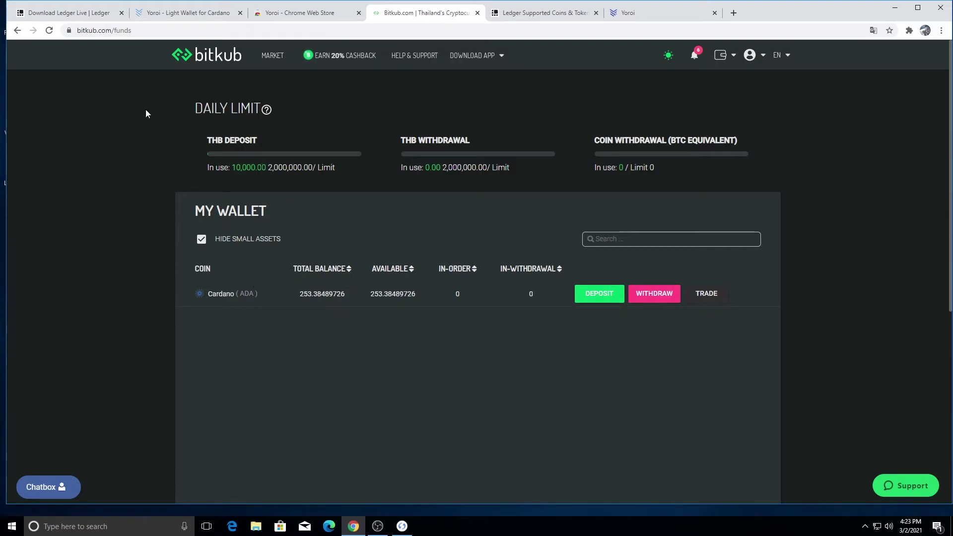
Step: Open Bitkub's ADA withdrawal form and paste the Yoroi receiving address as the destination
left_click(657, 290)
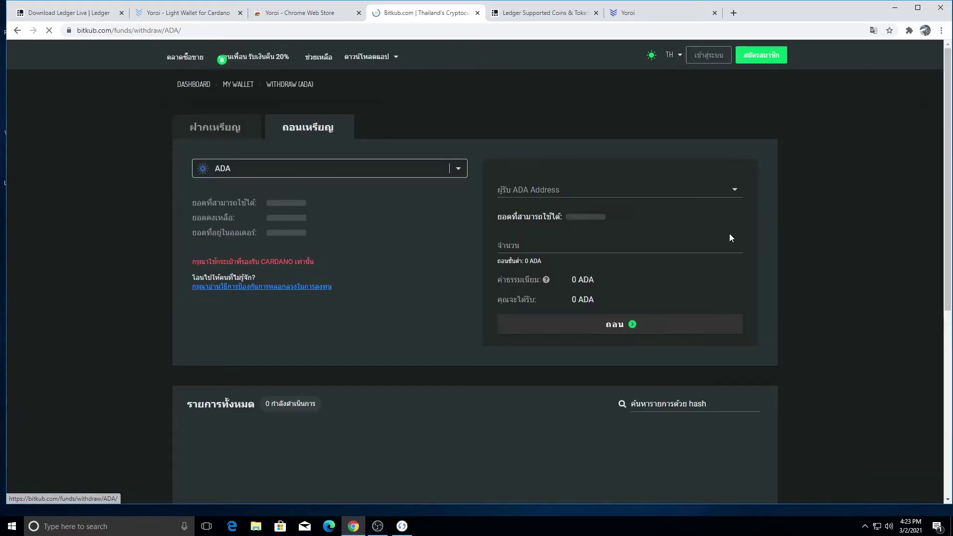
left_click(541, 214)
right_click(527, 210)
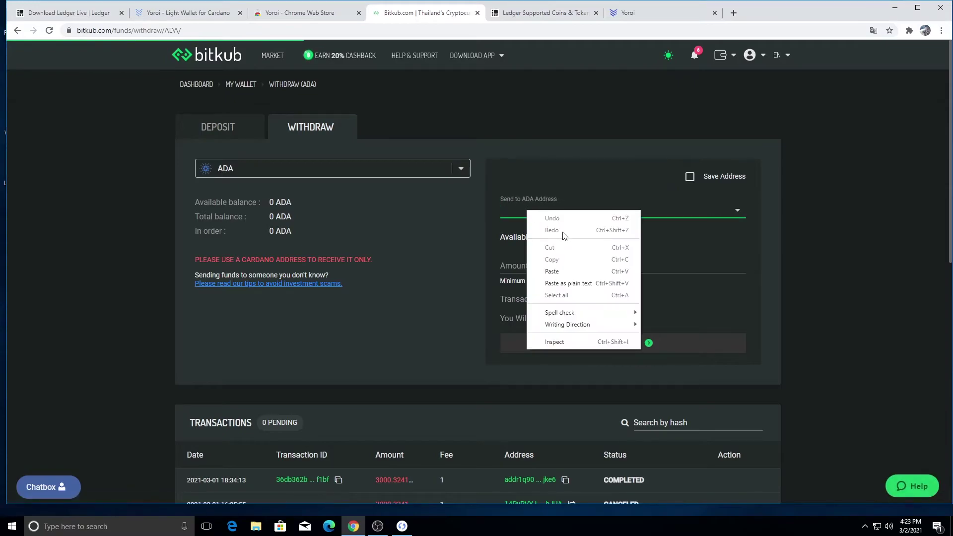
left_click(552, 271)
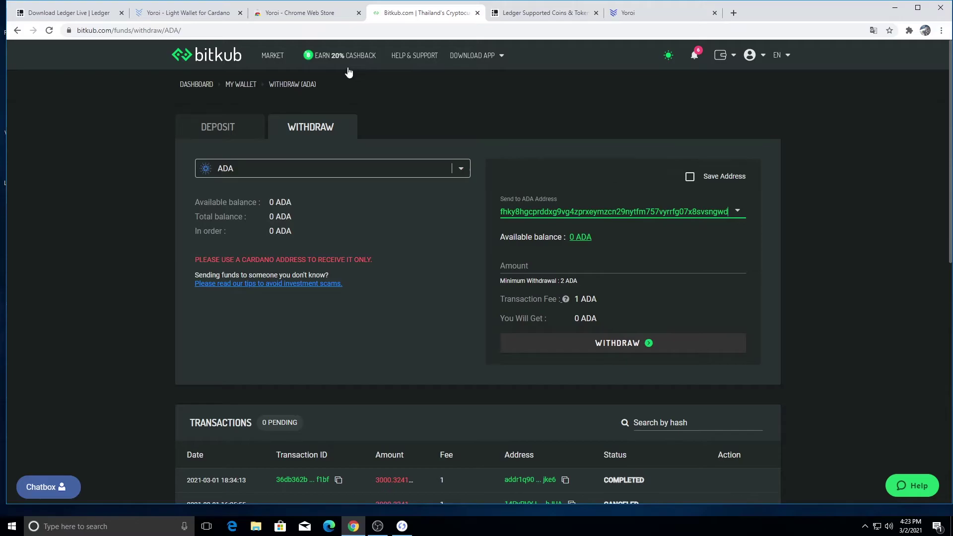
Step: Check the address on Yoroi's Receive page, fill the full balance 252.38489726 ADA, and submit the withdrawal
left_click(191, 13)
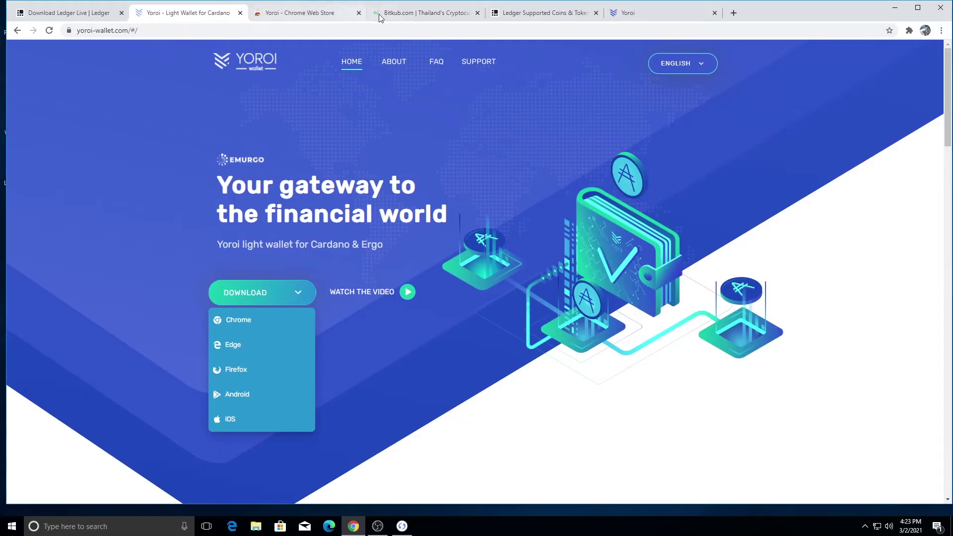
left_click(629, 13)
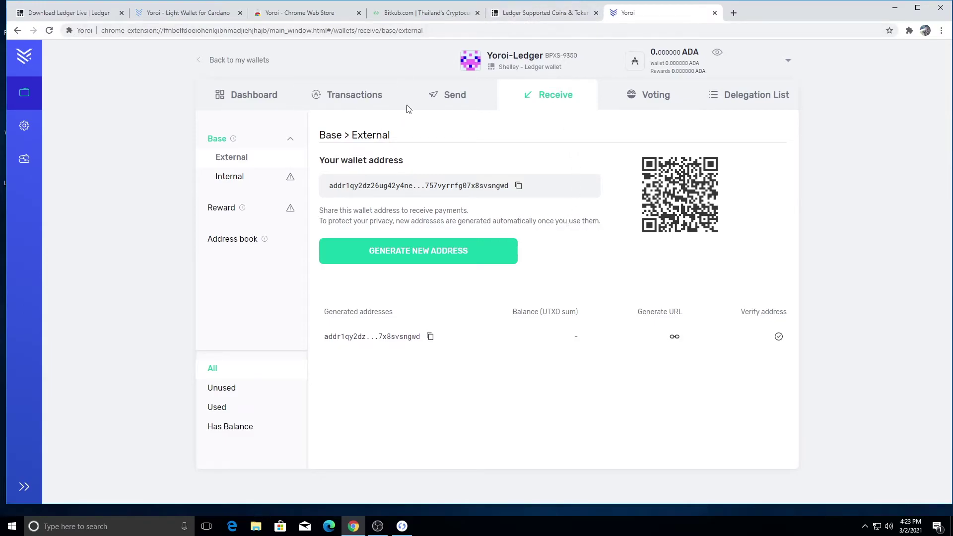
left_click(408, 13)
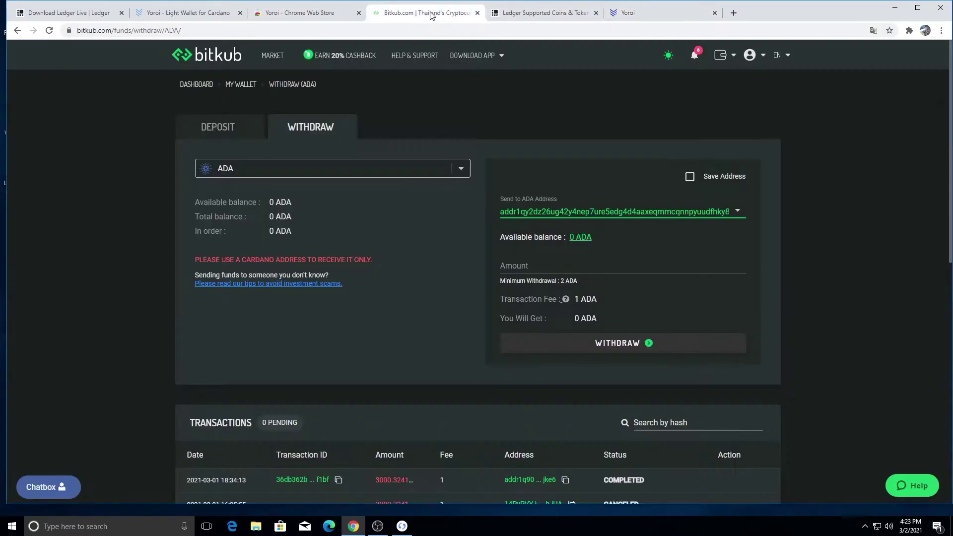
left_click(585, 238)
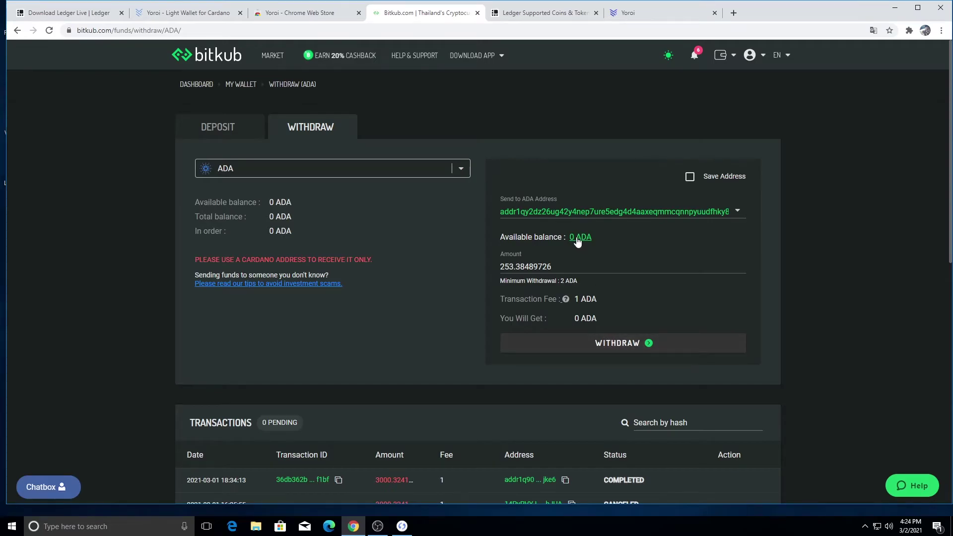
left_click(603, 347)
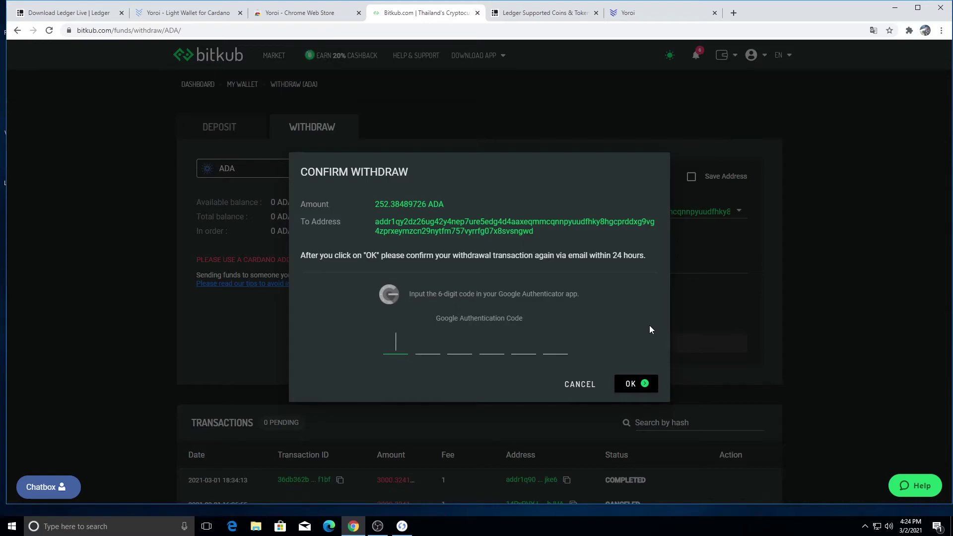
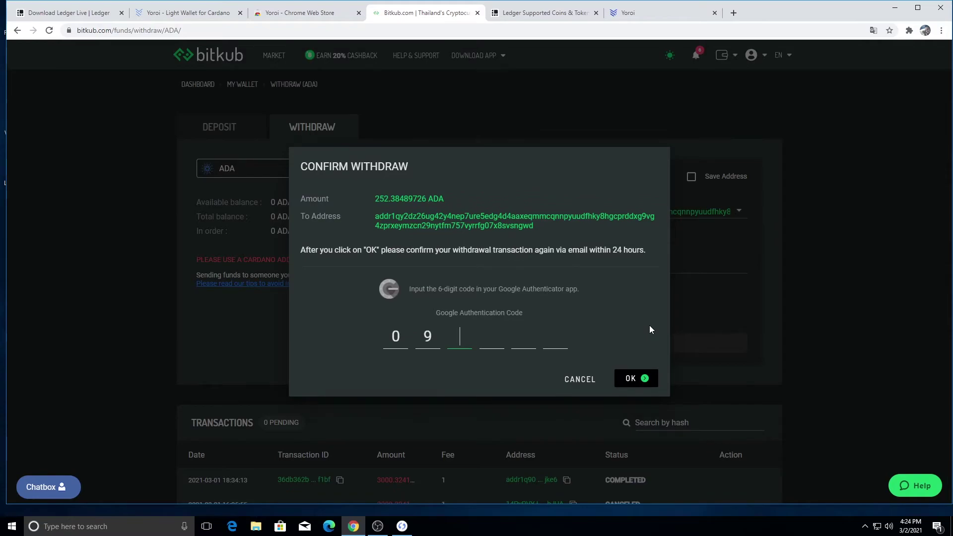
Step: Enter the 6-digit Google Authenticator code to confirm the ADA withdrawal and dismiss the email notice
left_click(637, 376)
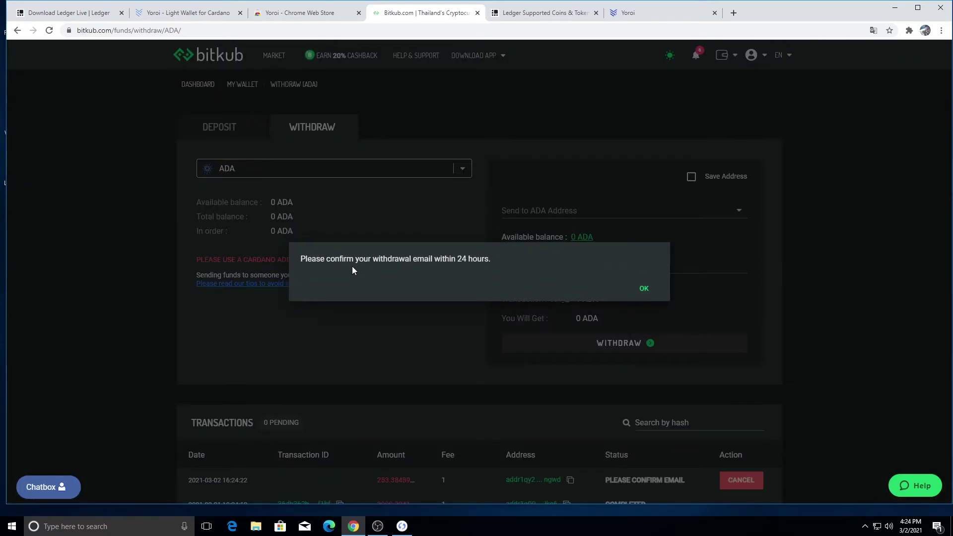
left_click(644, 289)
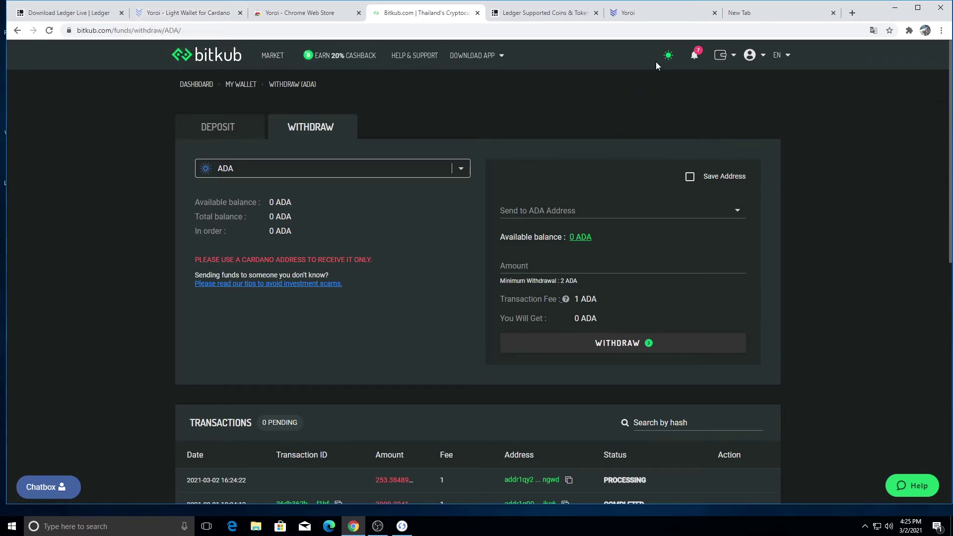
Step: Return to the Yoroi wallet and wait for the 252.384897 ADA to arrive
left_click(663, 12)
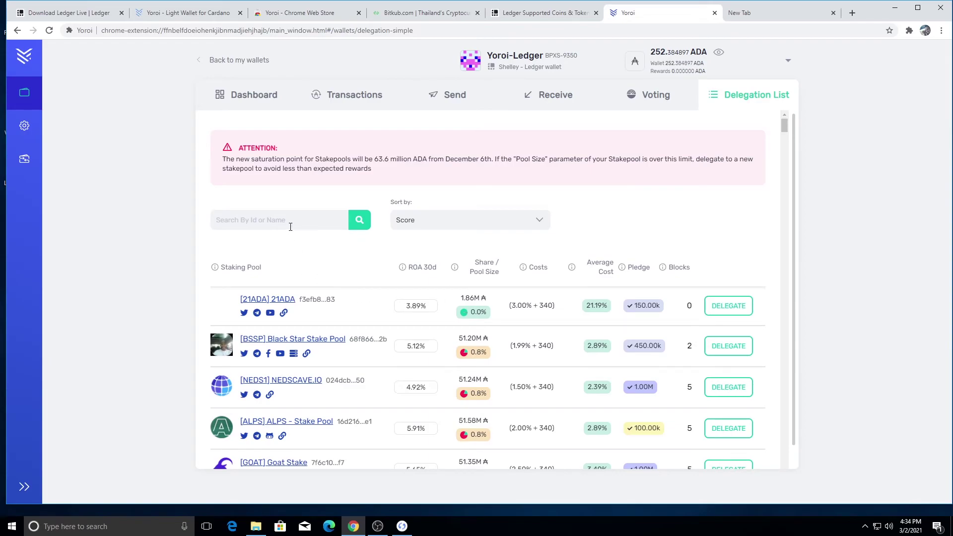
Step: Search the delegation list for 'LEARN' to show only LEARN Cardano Stake Pool
scroll(439, 317, "down", 20)
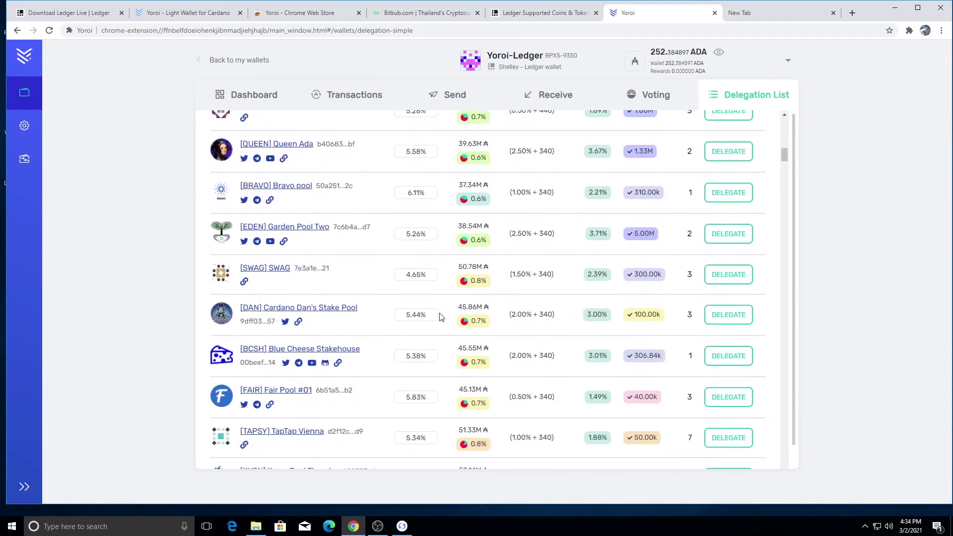
scroll(439, 317, "up", 20)
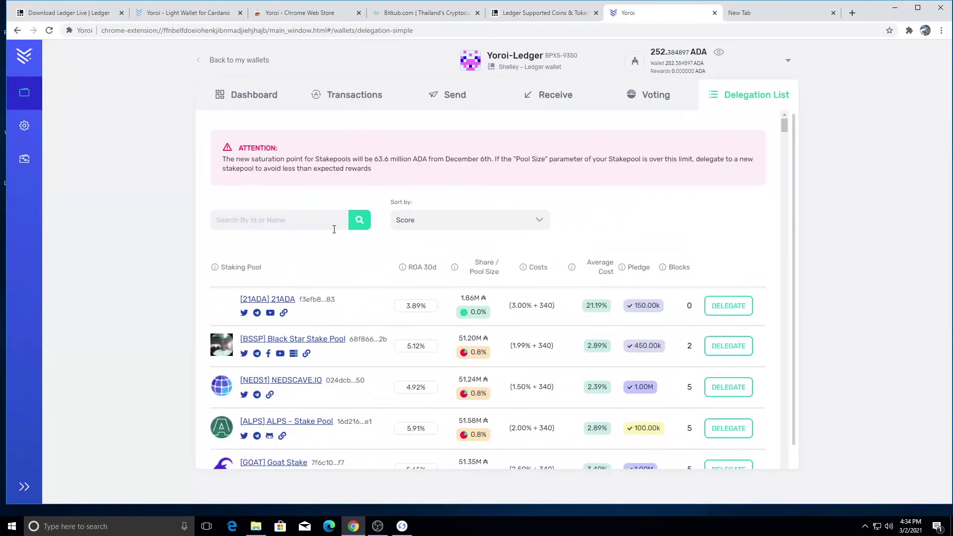
left_click(294, 224)
type("LEARN")
left_click(365, 222)
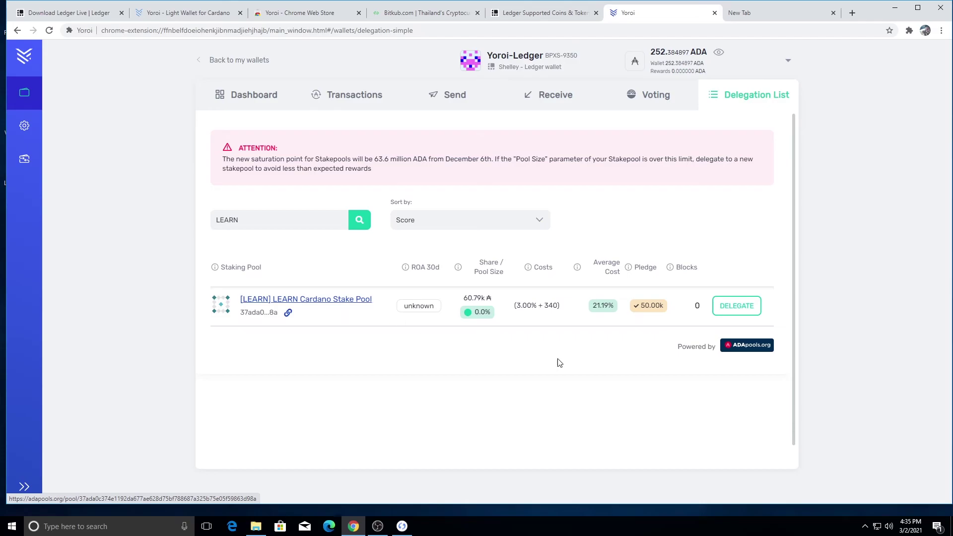
Step: Delegate 250.21064 ADA to the LEARN pool and continue to Ledger signing, which reports the device locked
left_click(736, 306)
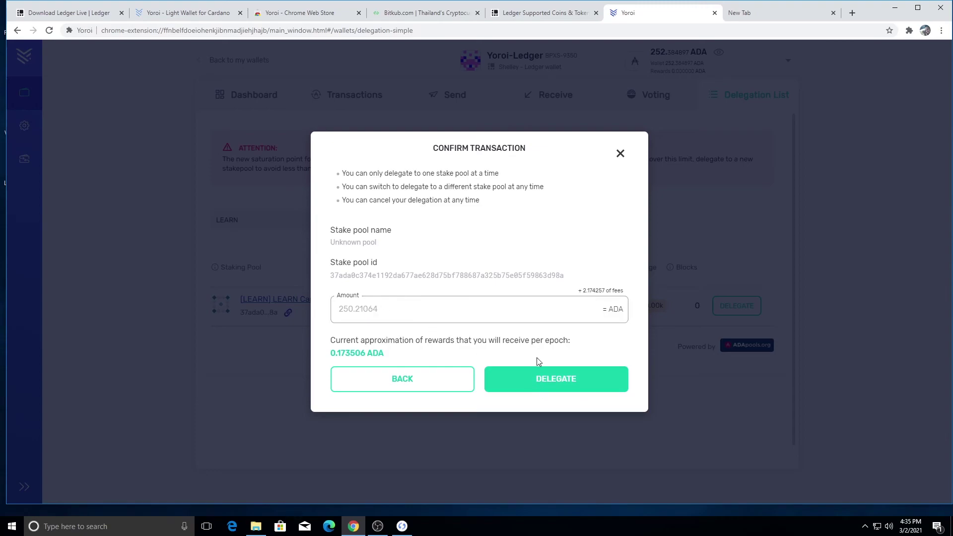
left_click(555, 380)
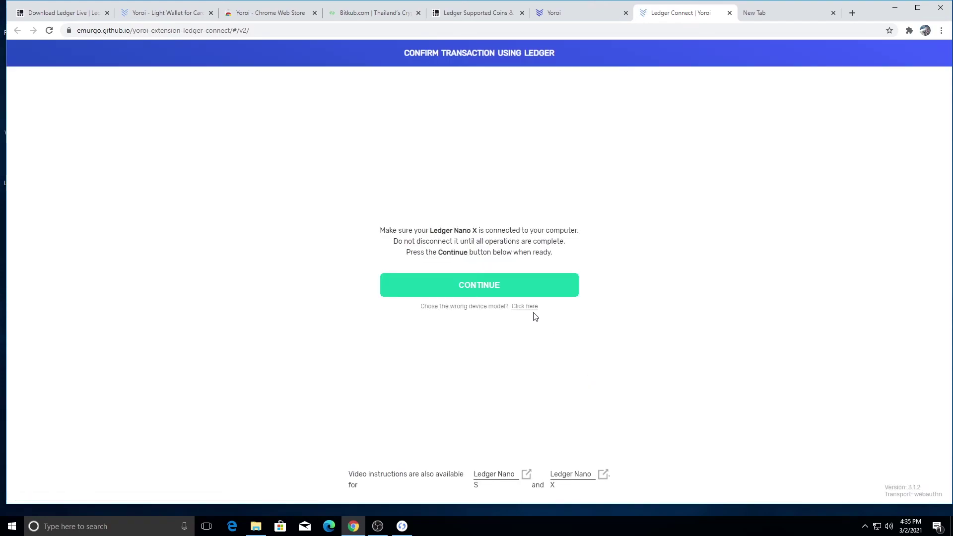
left_click(481, 283)
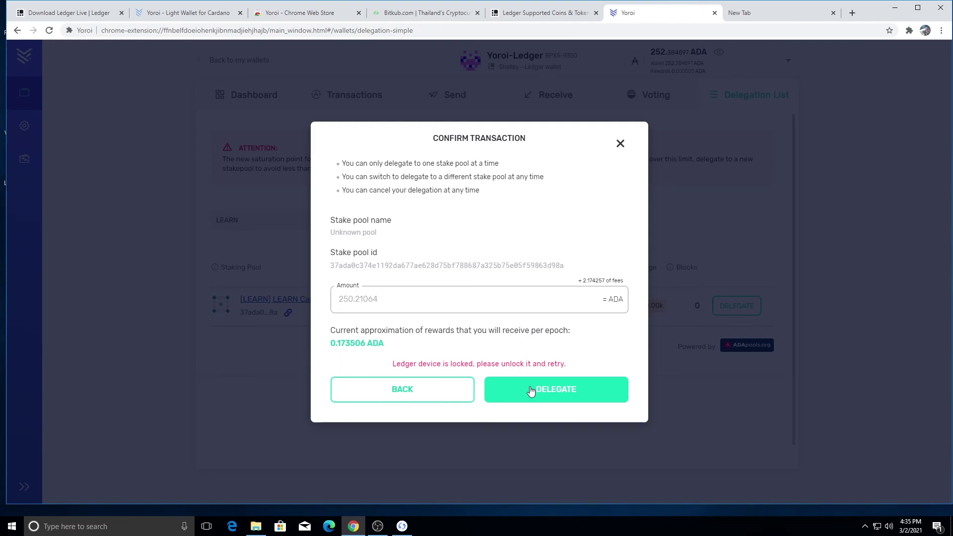
Step: Retry the LEARN pool delegation with the unlocked Ledger and sign it on the device
left_click(530, 390)
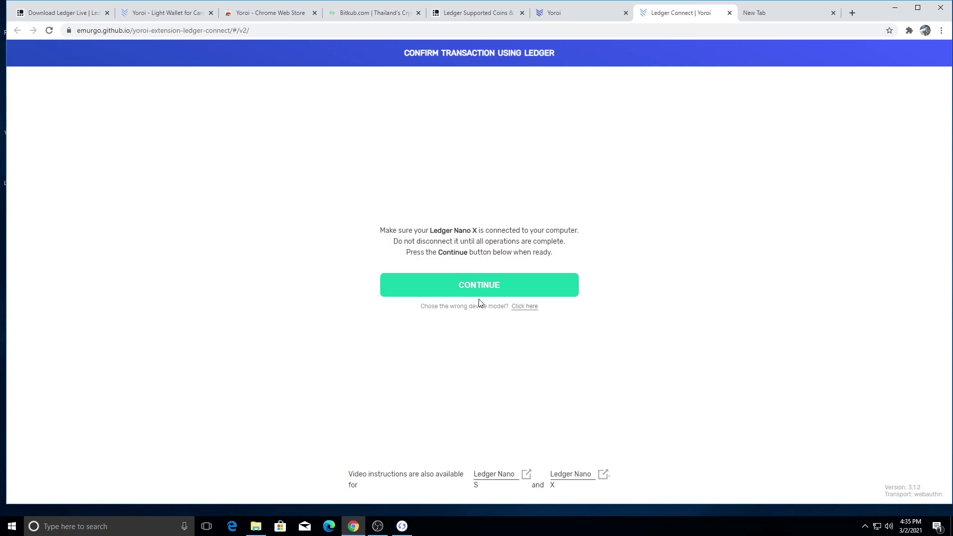
left_click(479, 295)
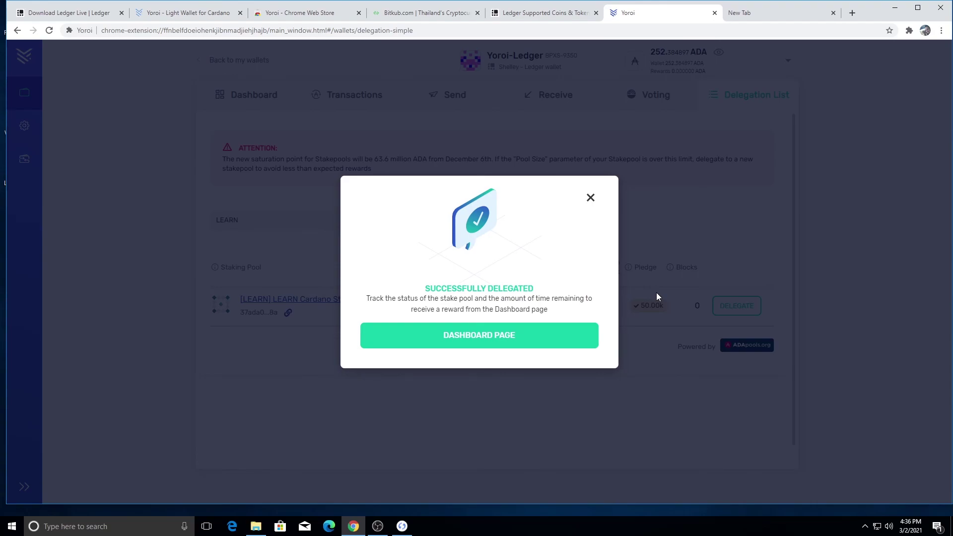
Step: Check the Dashboard summary: 250.210640 ADA delegated, 0 rewards so far, upcoming rewards for epochs 254–257
left_click(479, 335)
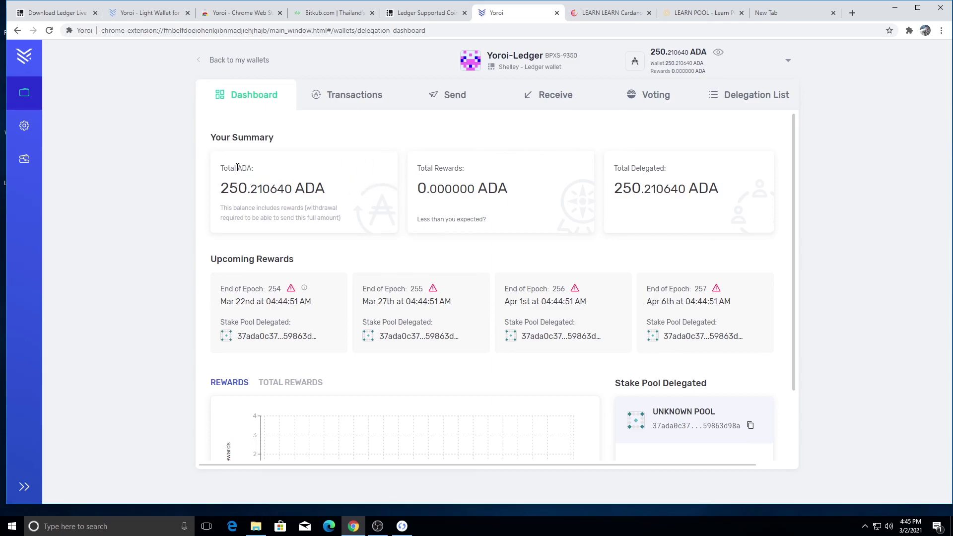
left_click(728, 107)
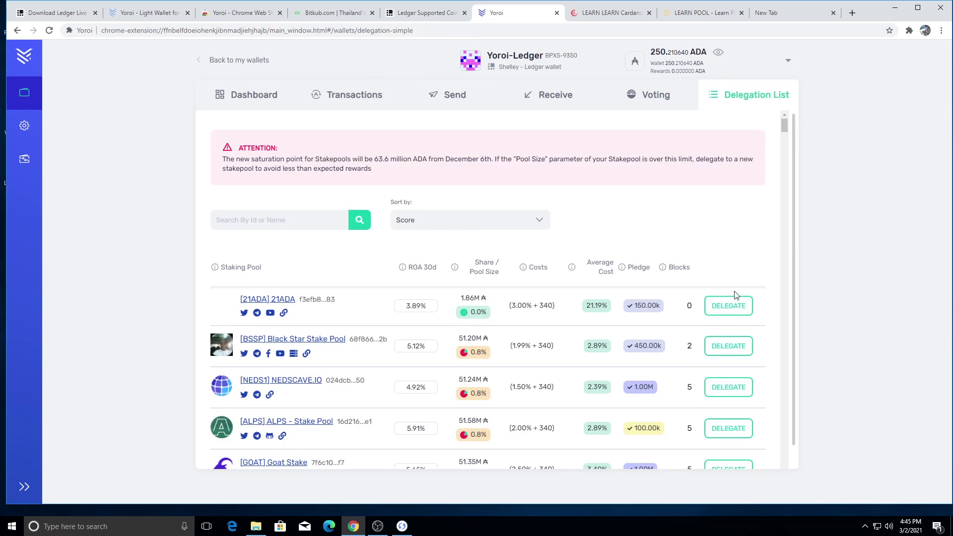
left_click(243, 99)
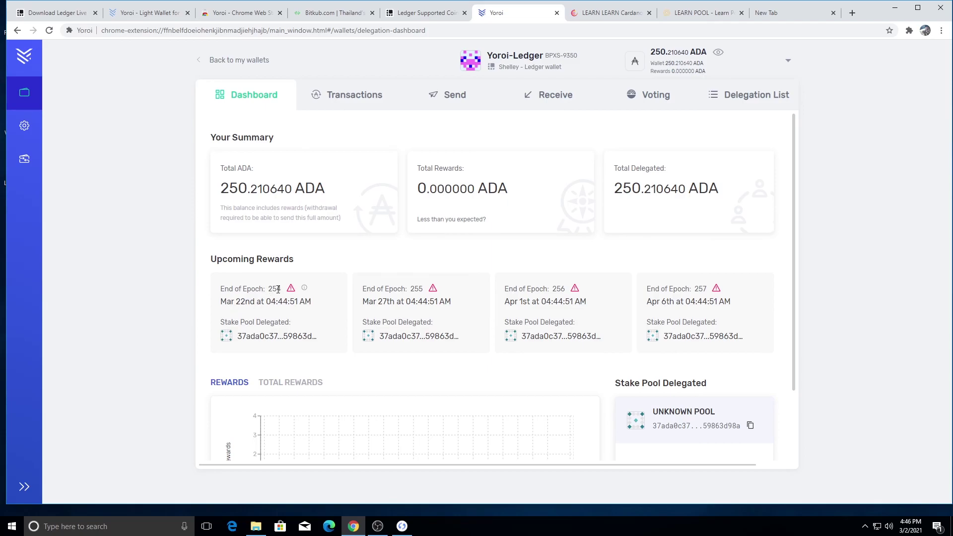
mouse_move(291, 296)
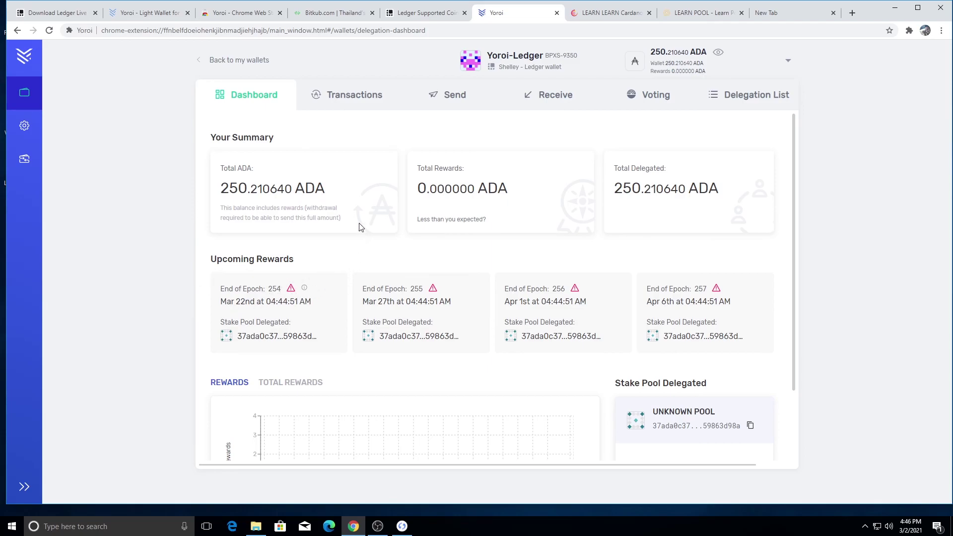